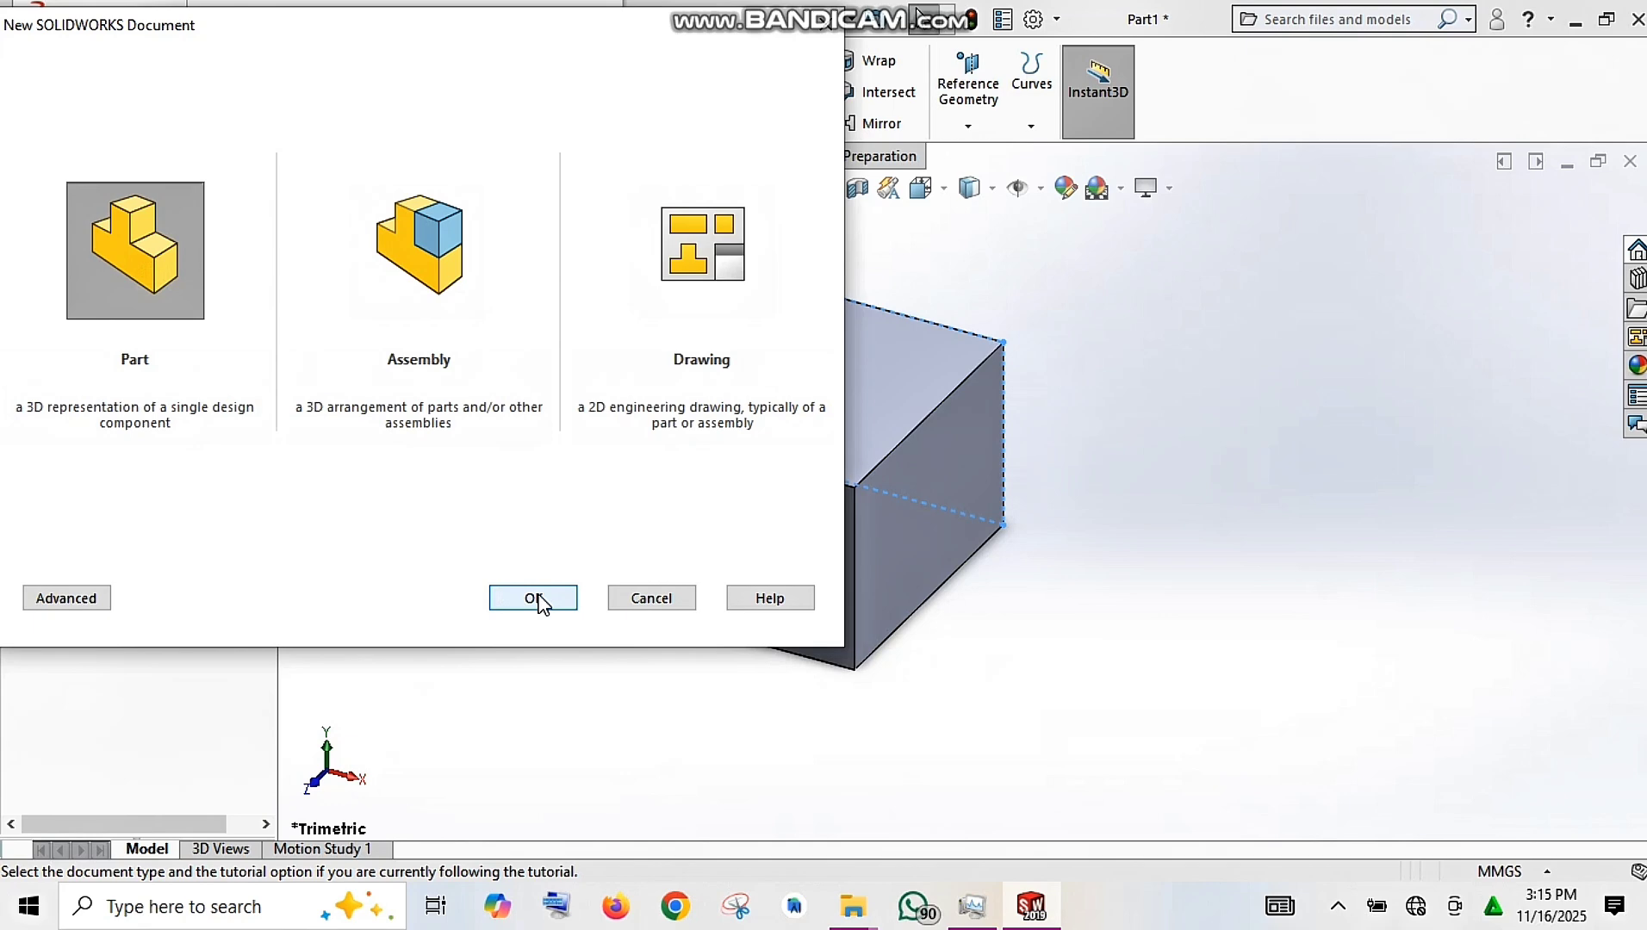
# Create a new part document and show the sketching commands
pyautogui.click(535, 599)
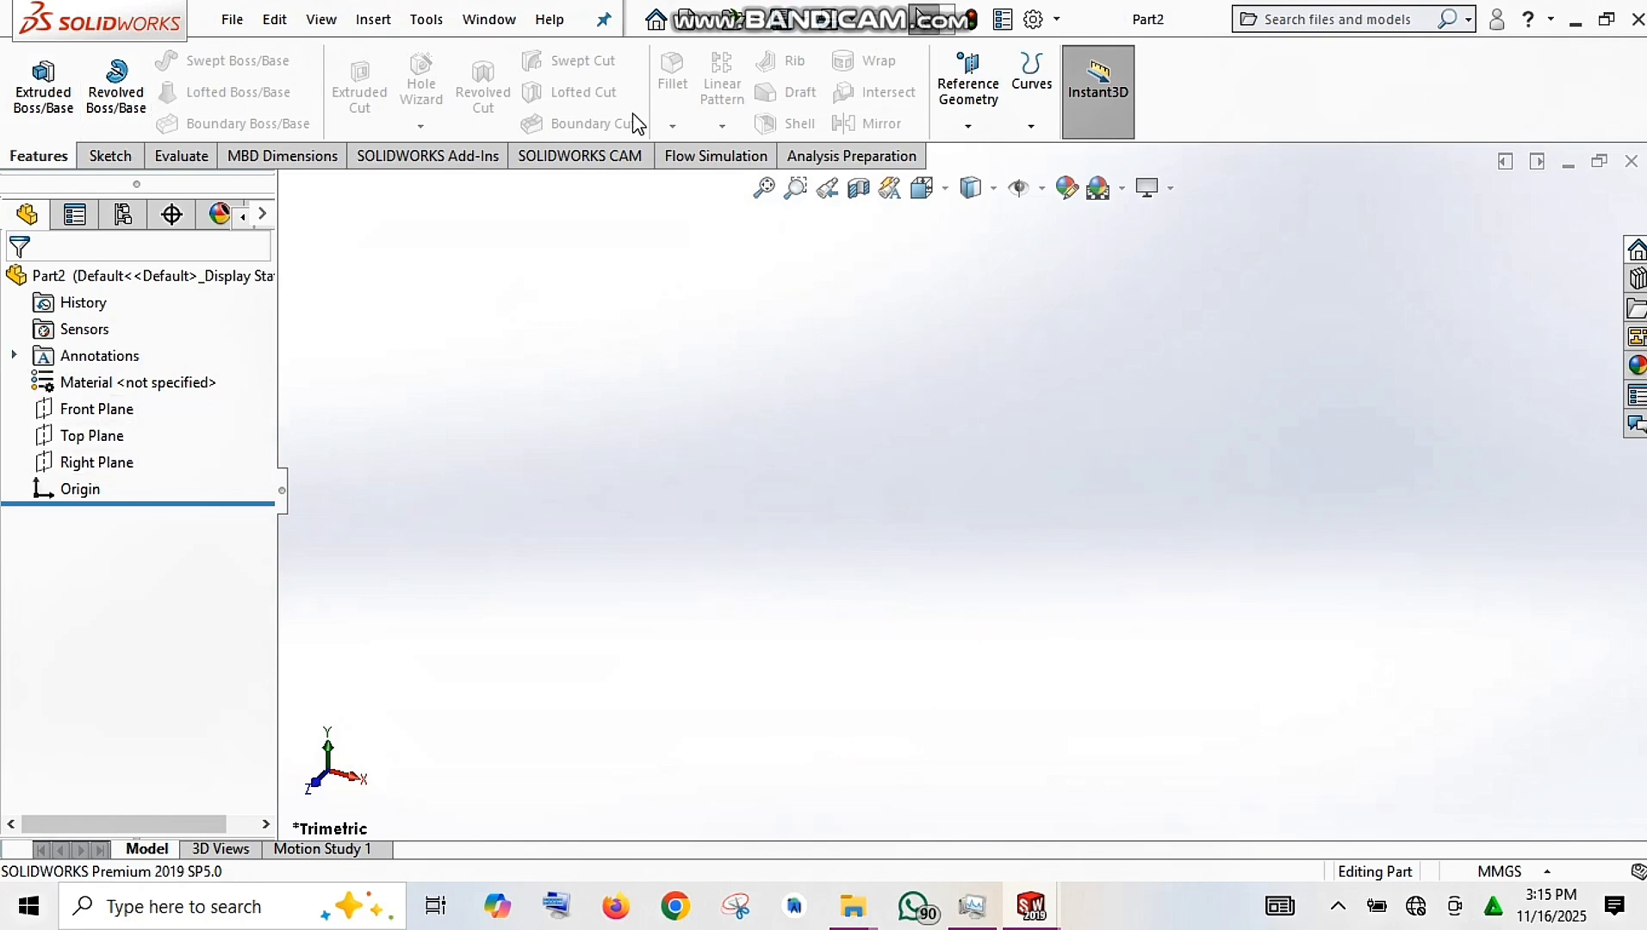
pyautogui.click(112, 156)
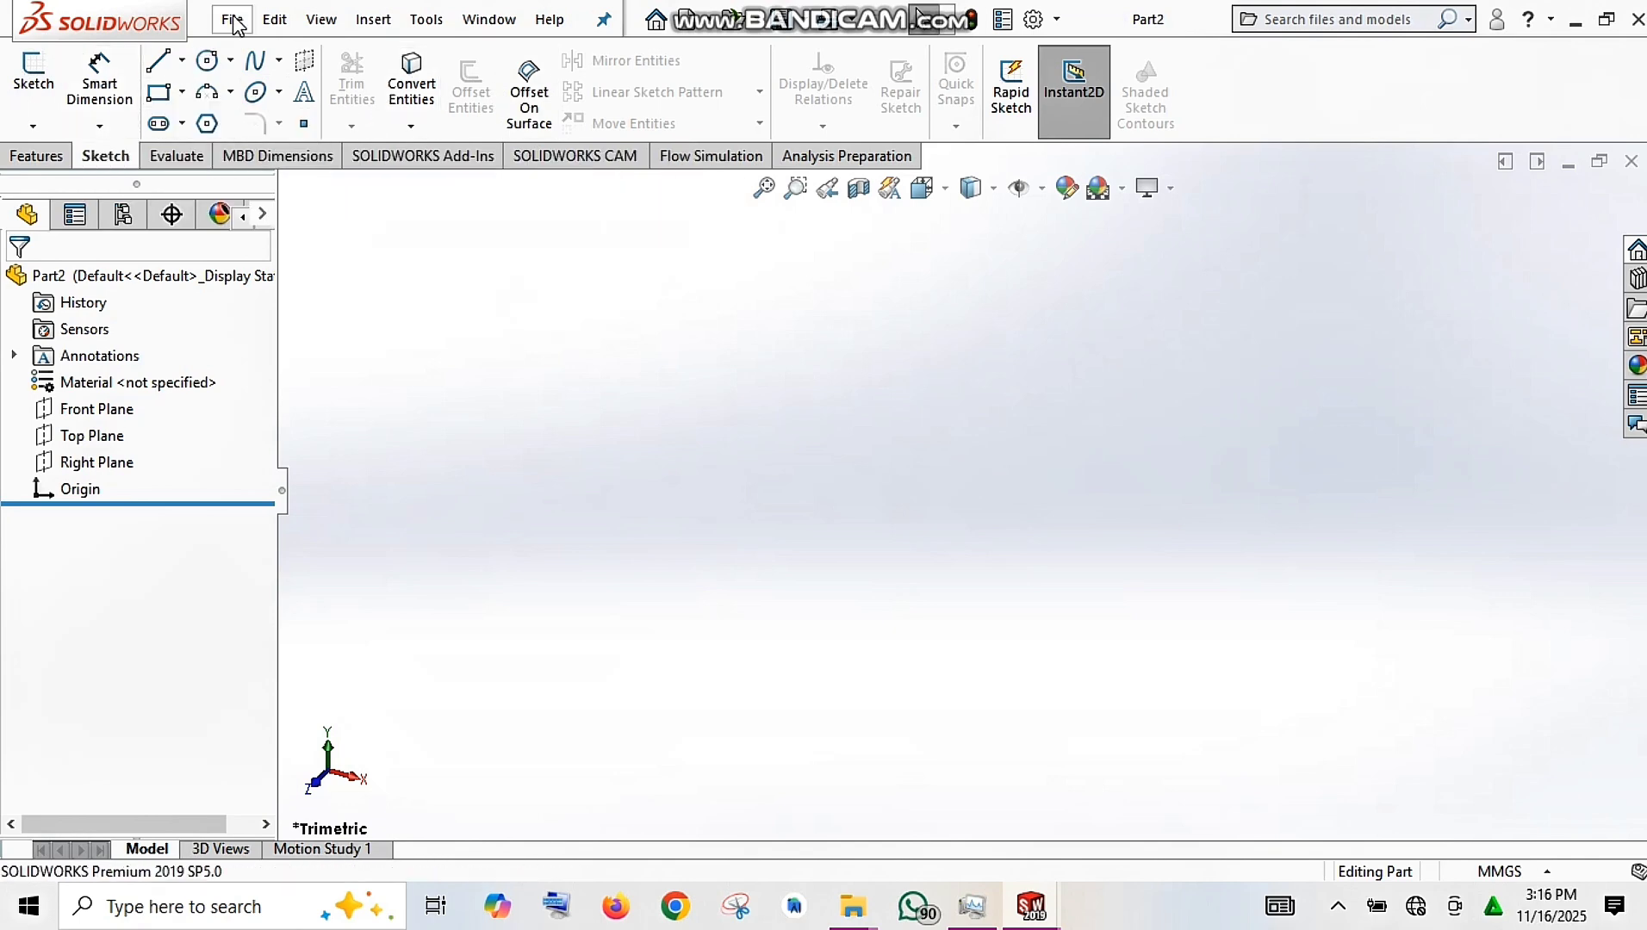
pyautogui.click(435, 22)
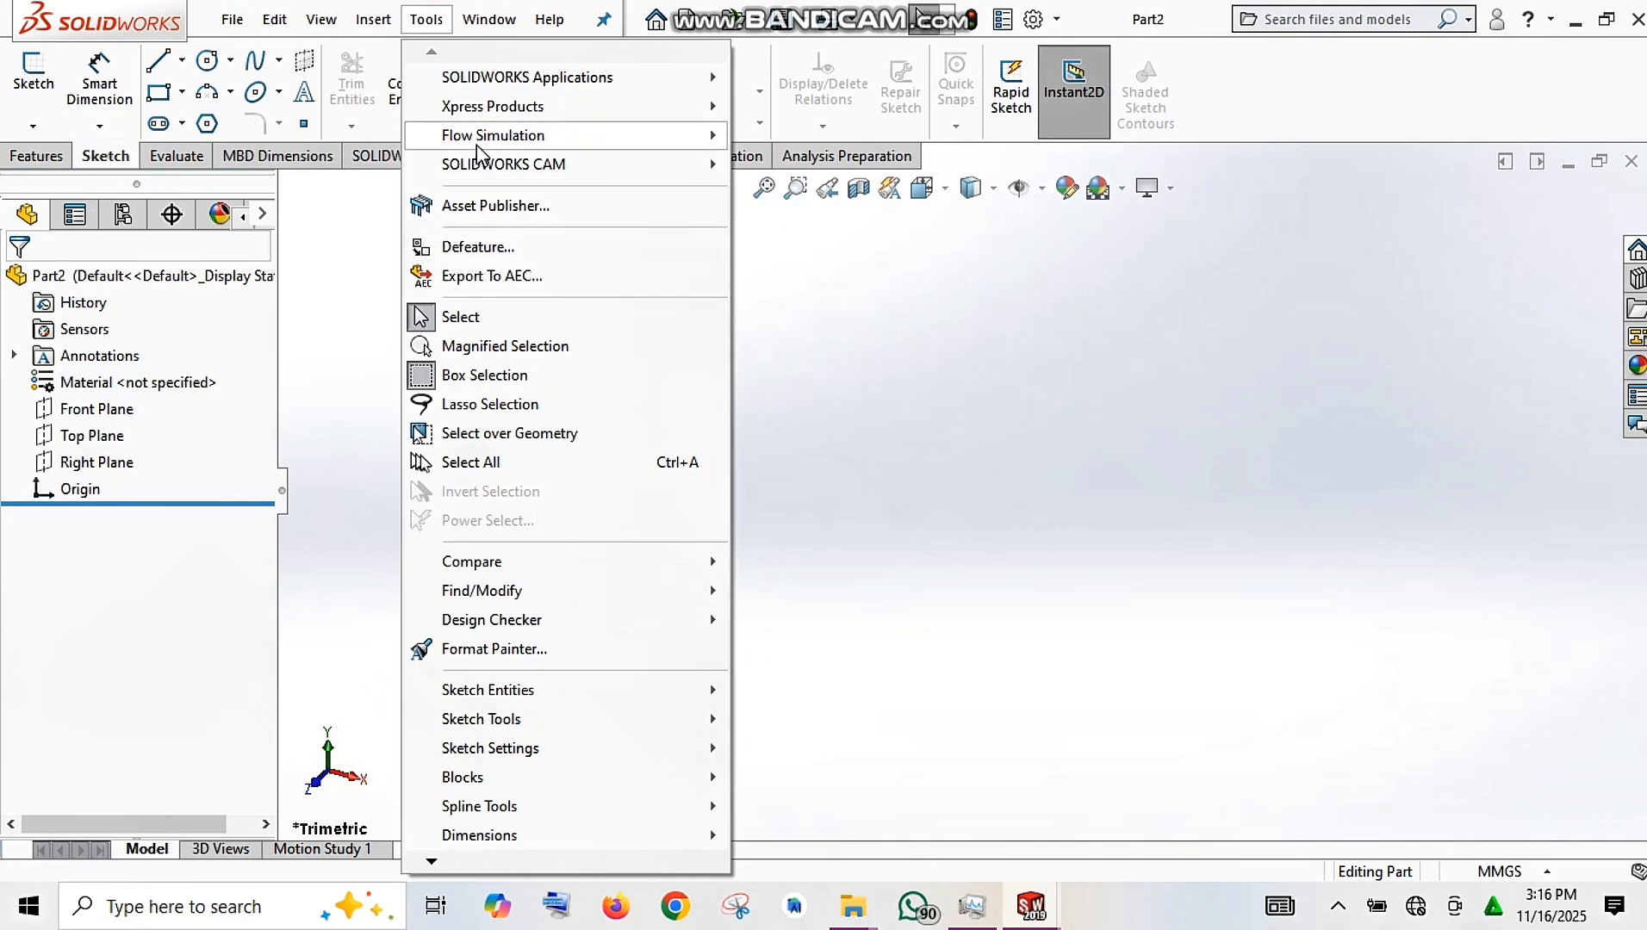
pyautogui.moveTo(478, 142)
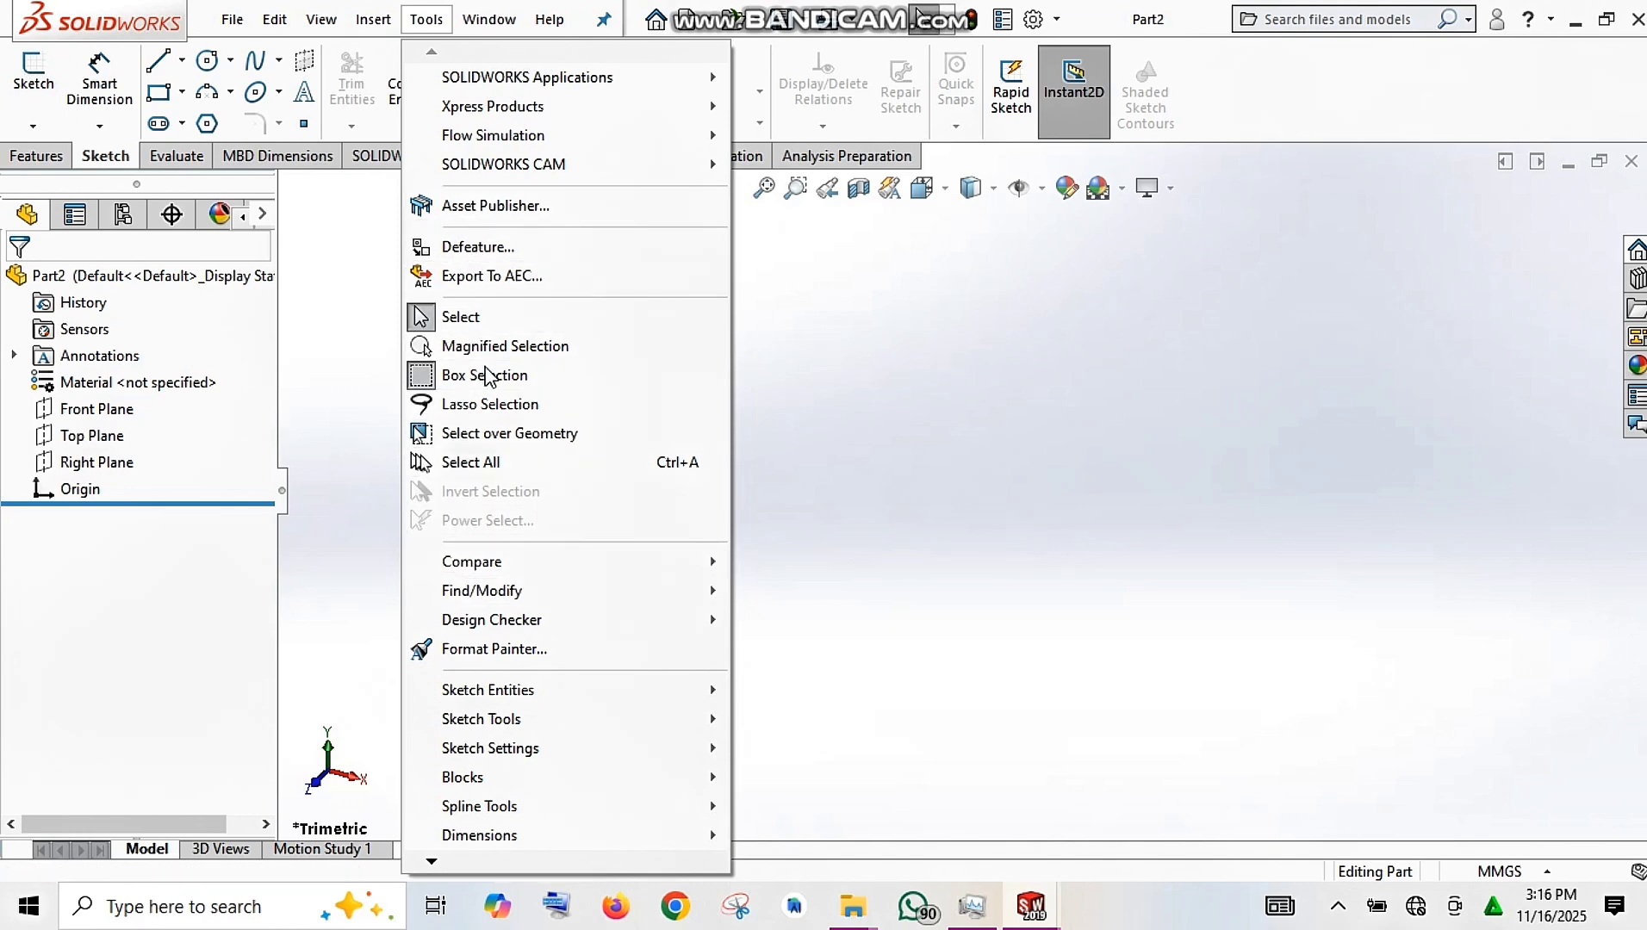
pyautogui.moveTo(531, 729)
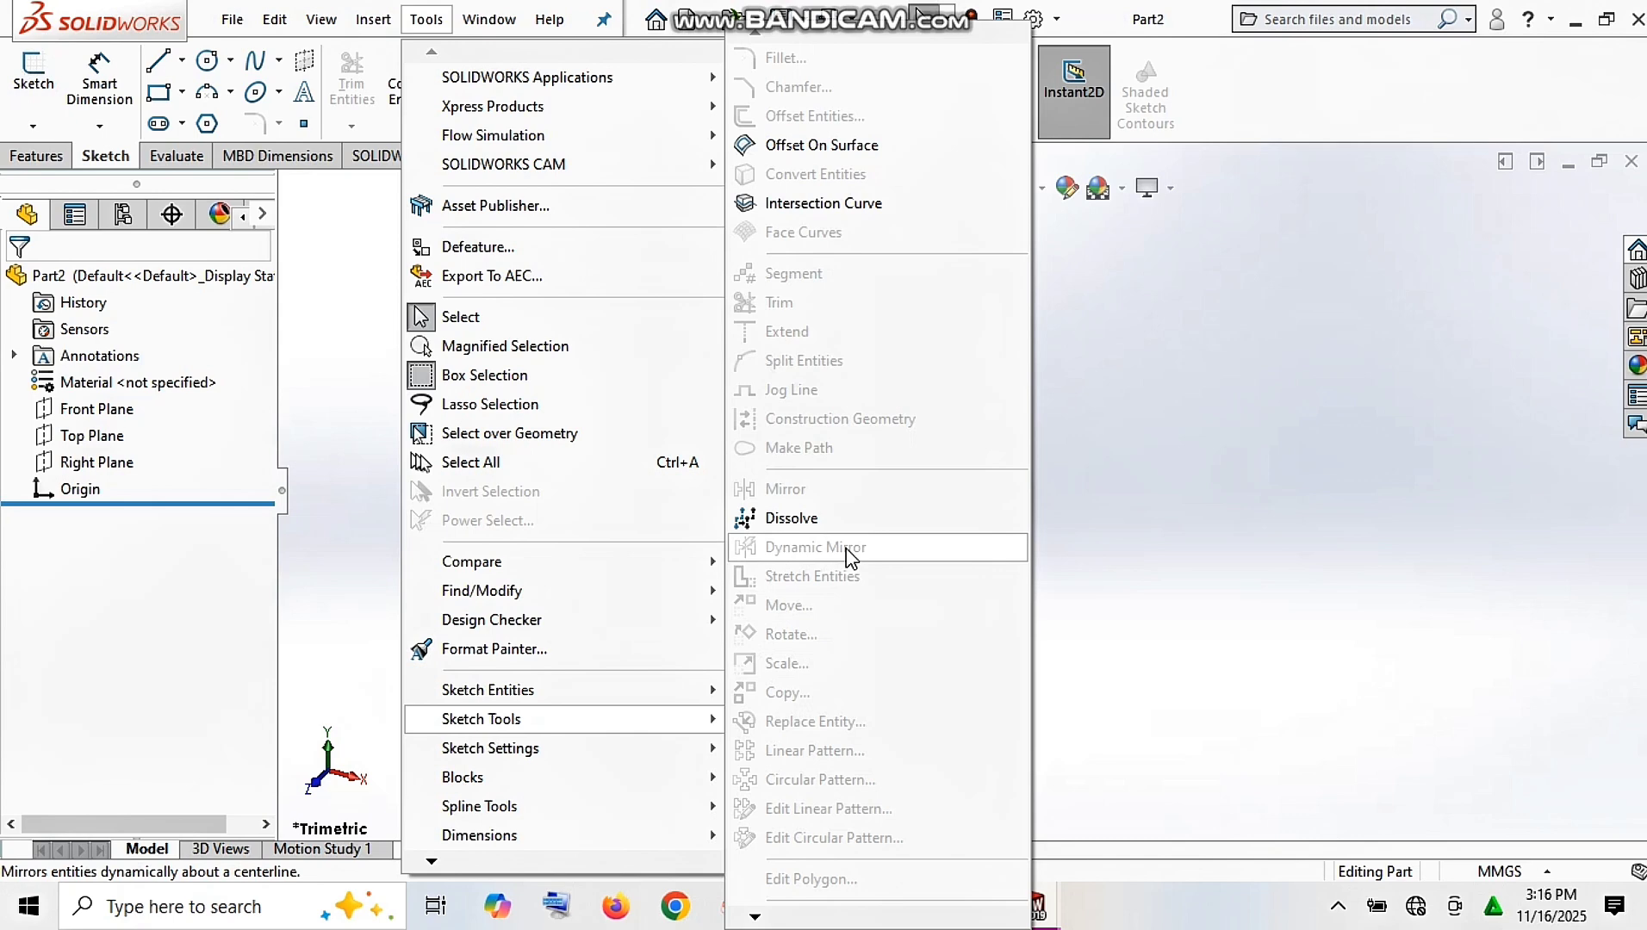
pyautogui.click(345, 217)
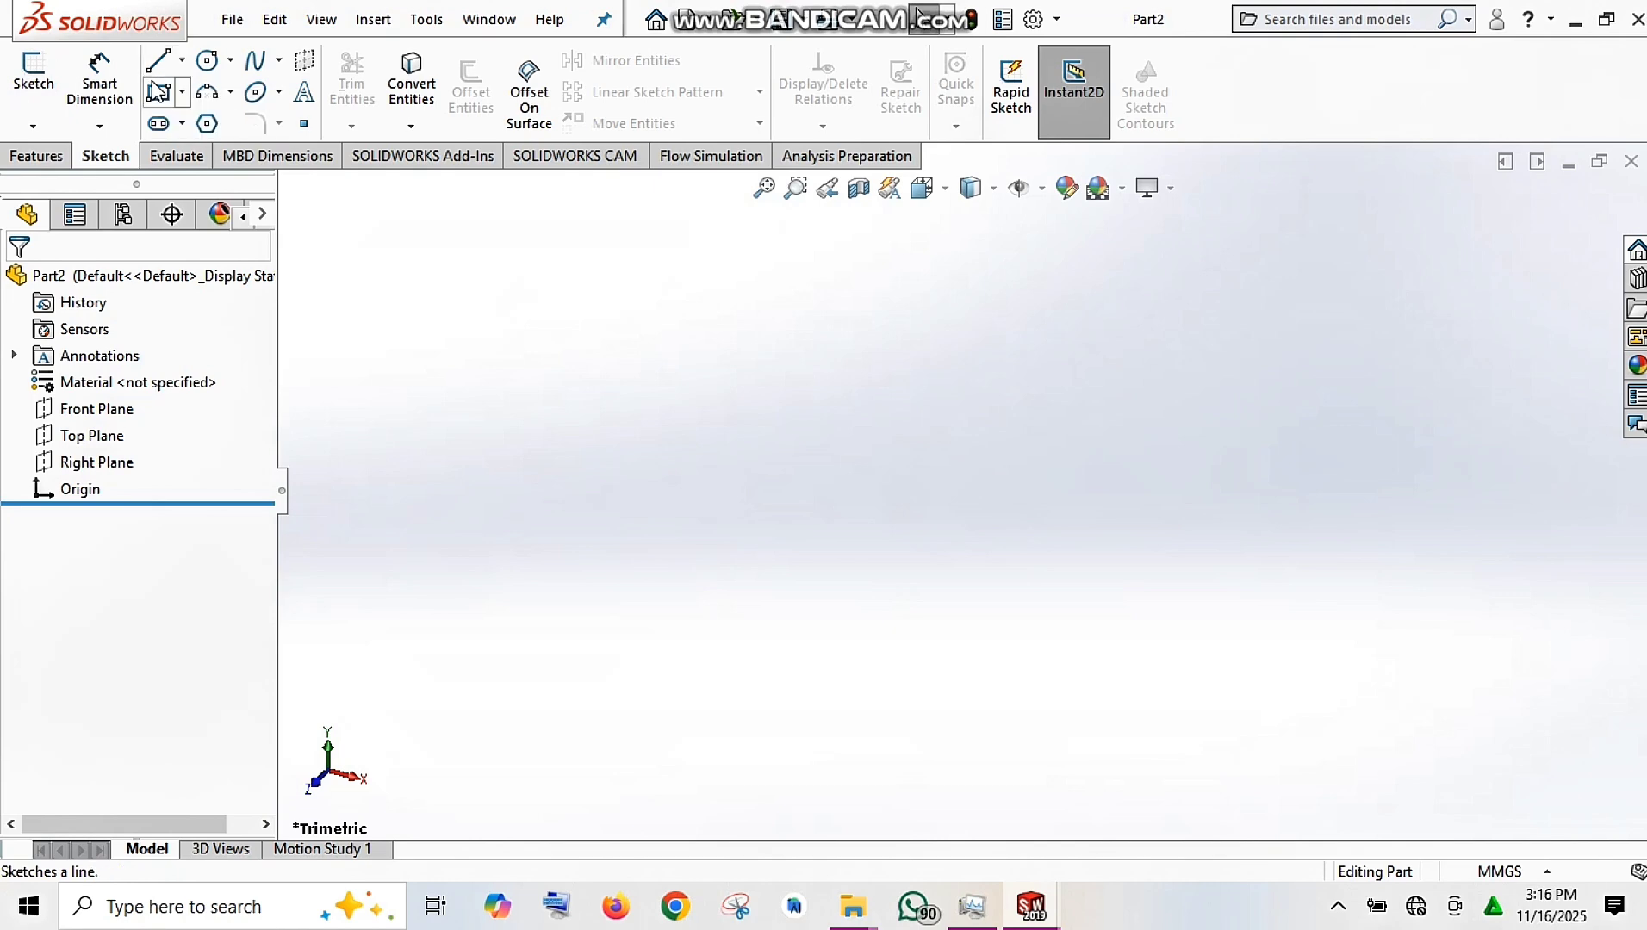
# Sketch a closed rectangle of lines on the Front Plane, about 45 mm by 31 mm, extending right and down from the origin
pyautogui.click(100, 410)
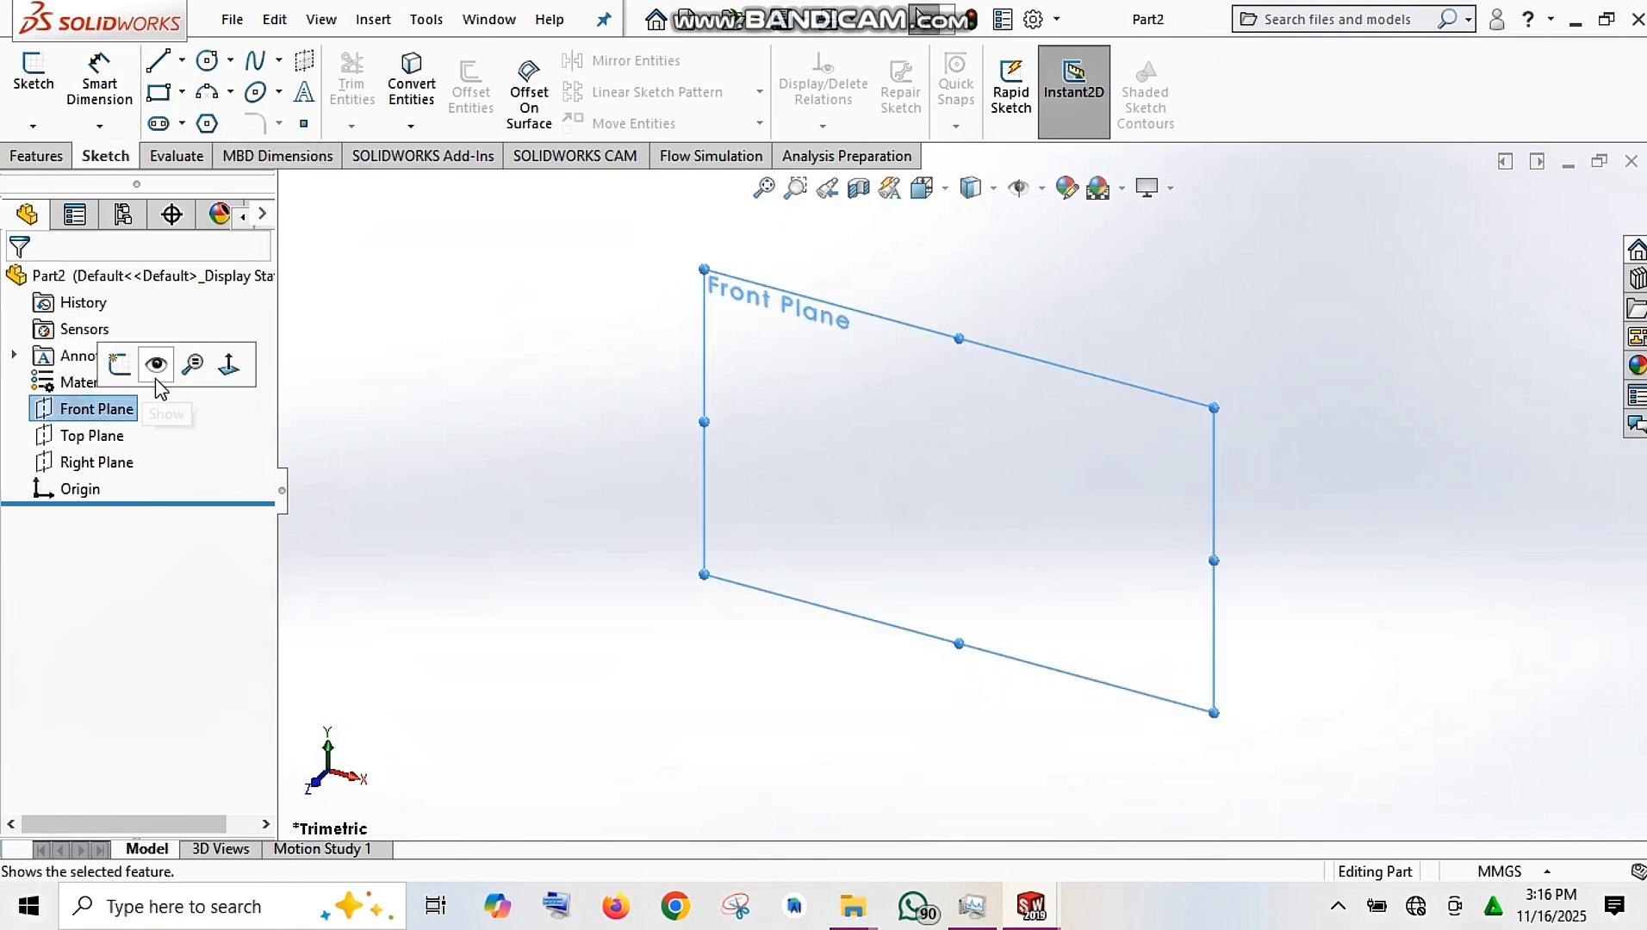
pyautogui.click(229, 365)
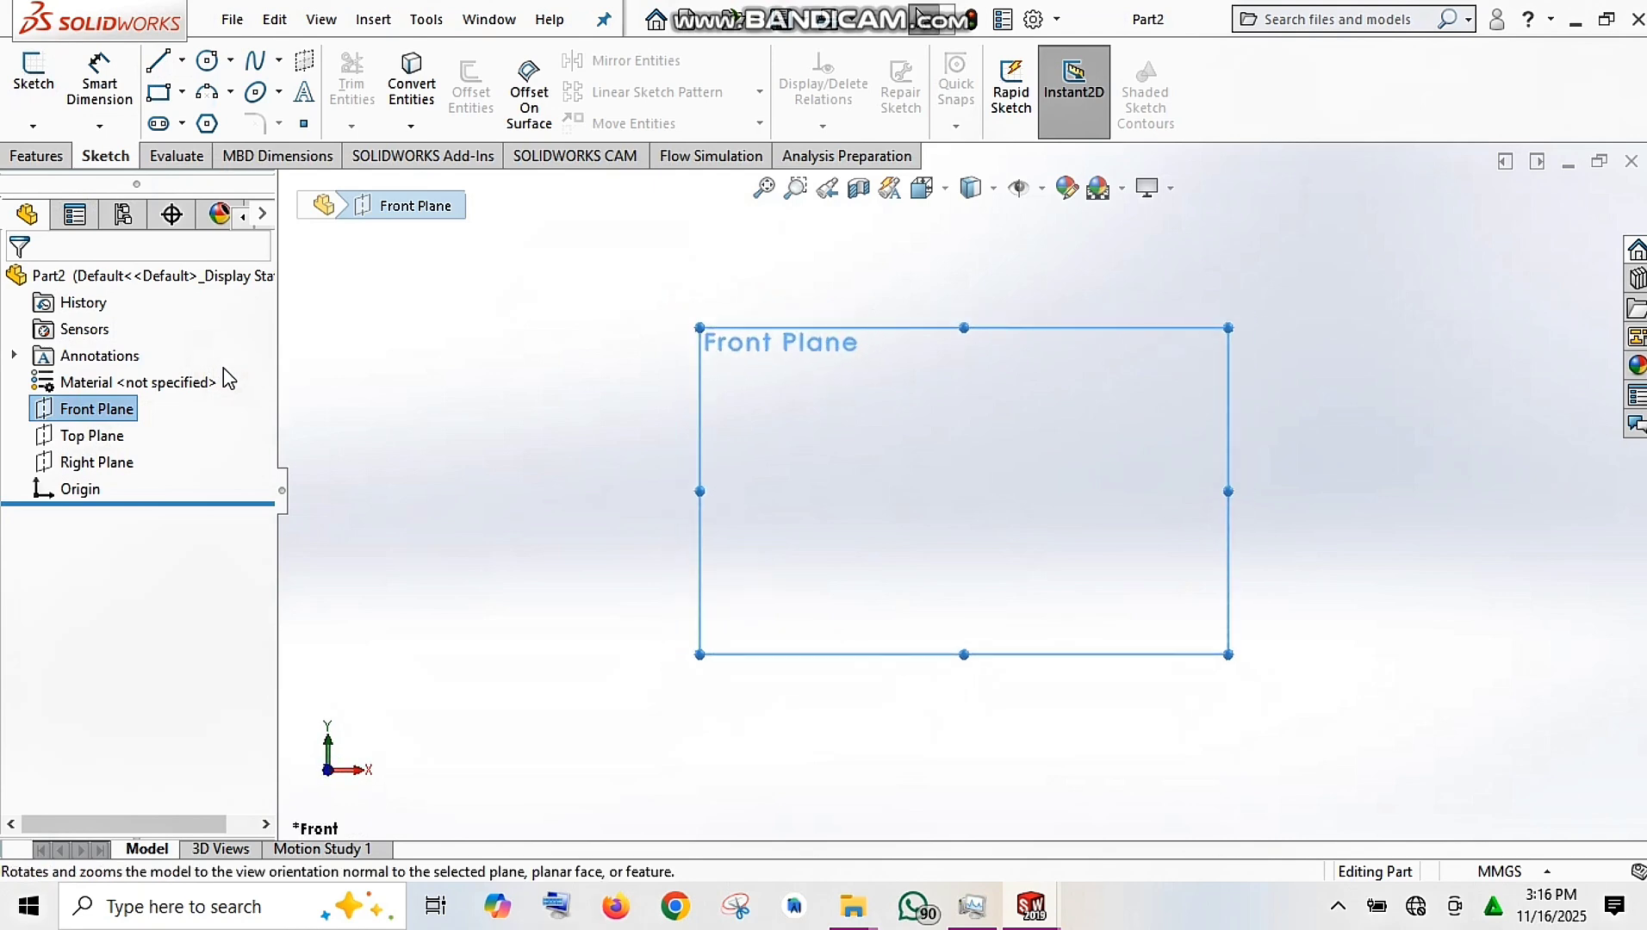
pyautogui.click(159, 62)
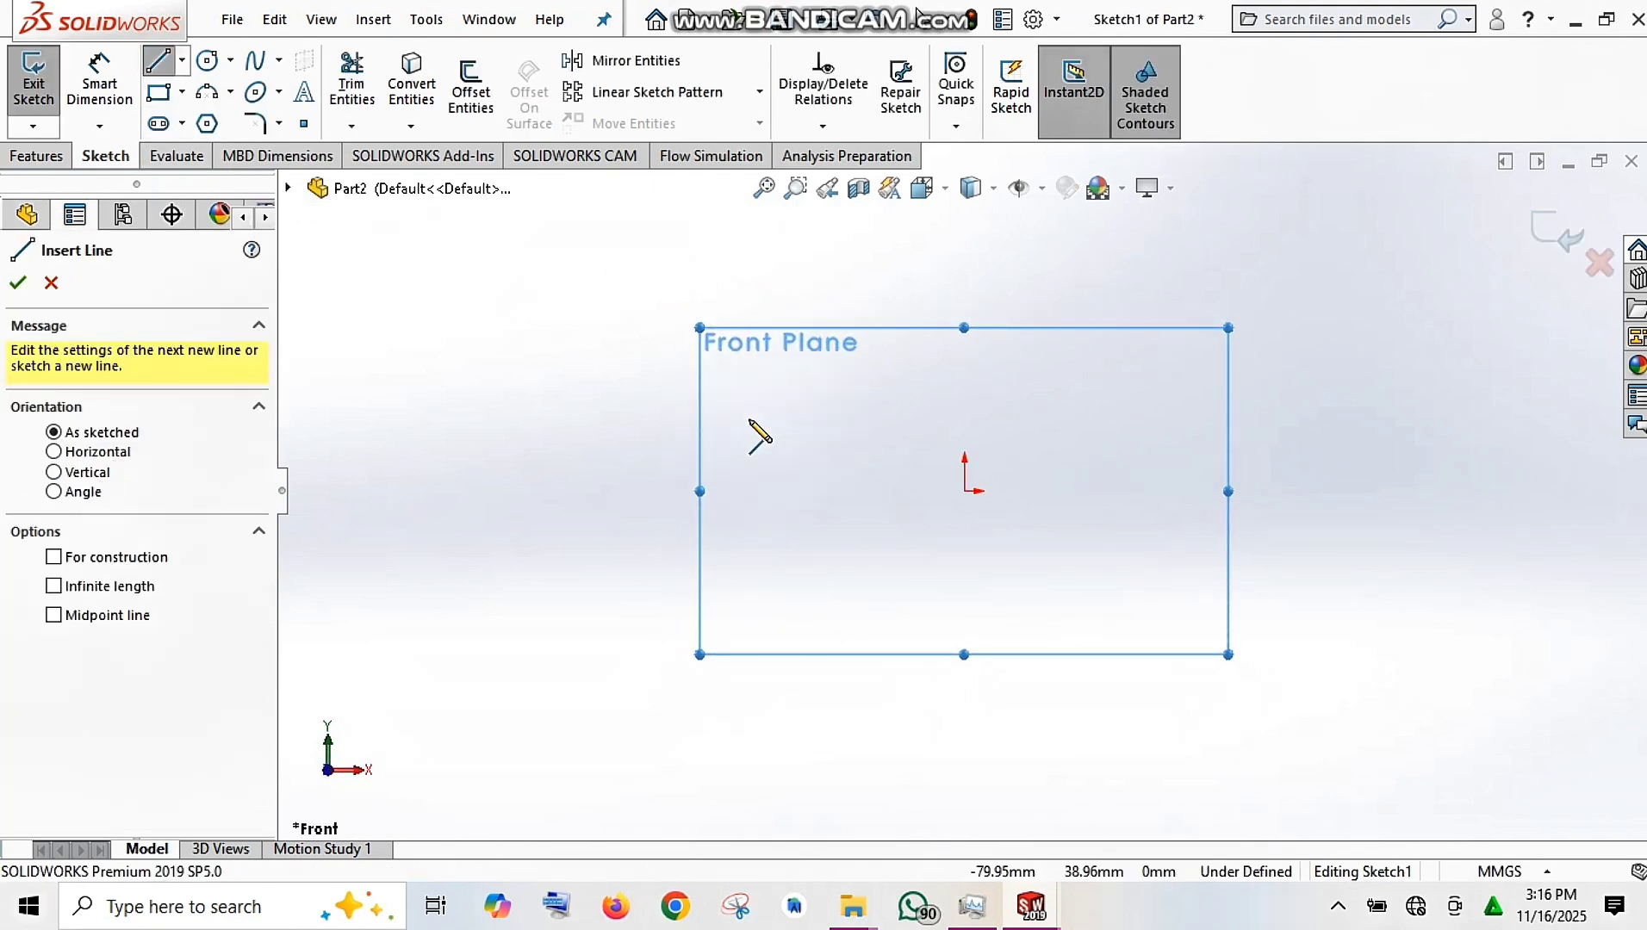
pyautogui.click(967, 491)
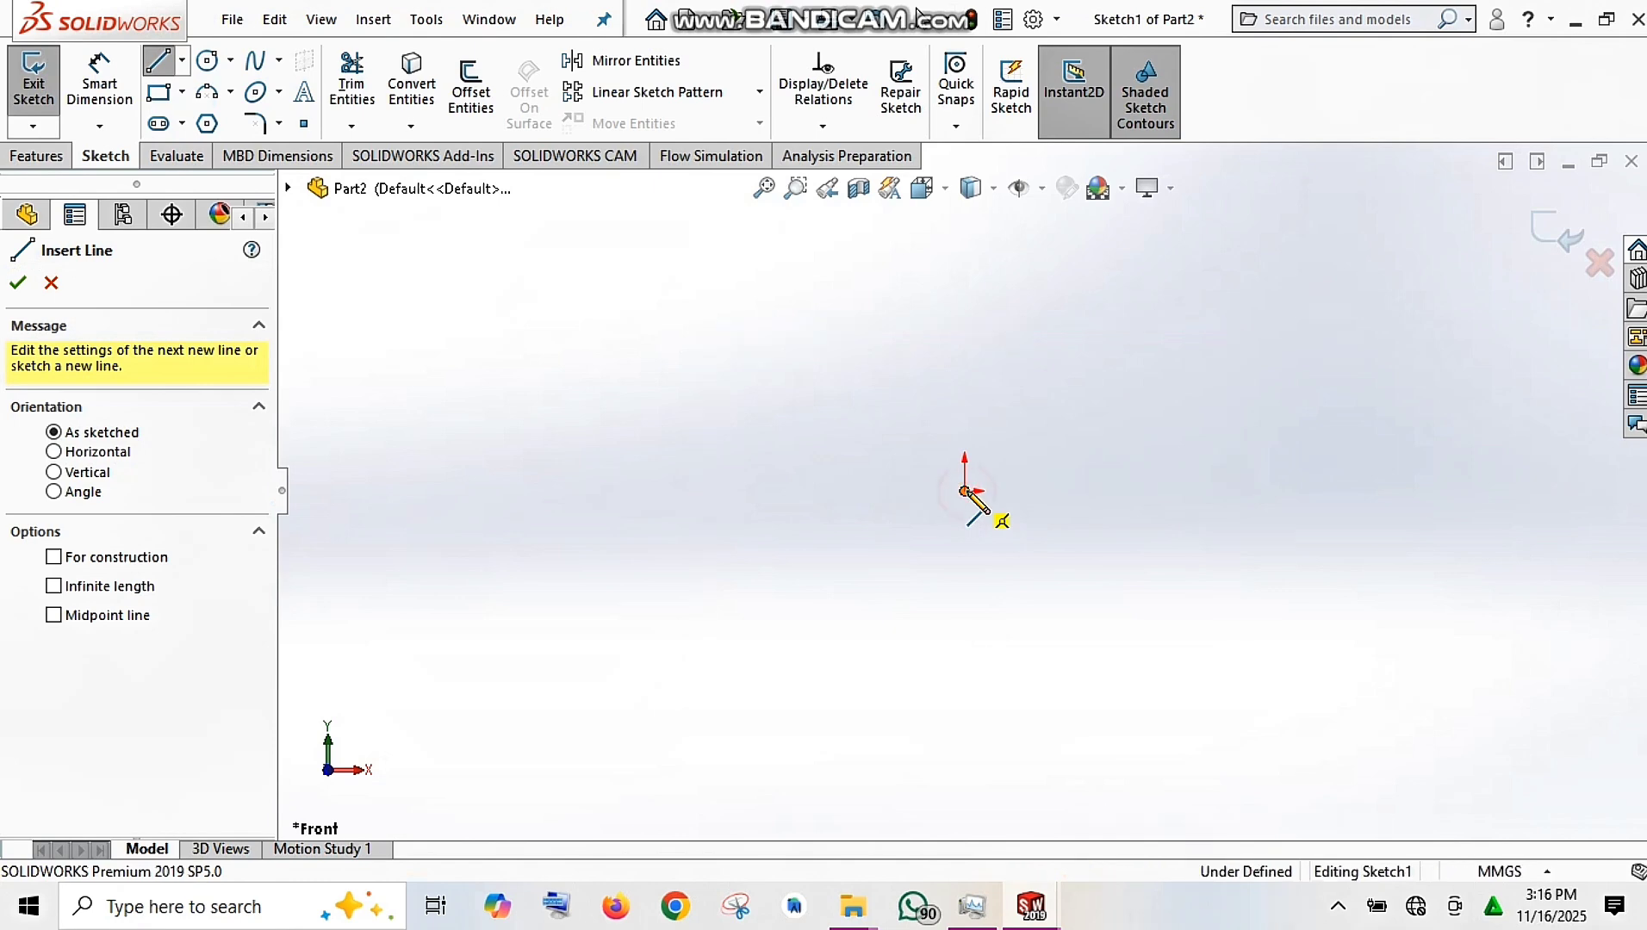
pyautogui.click(1099, 491)
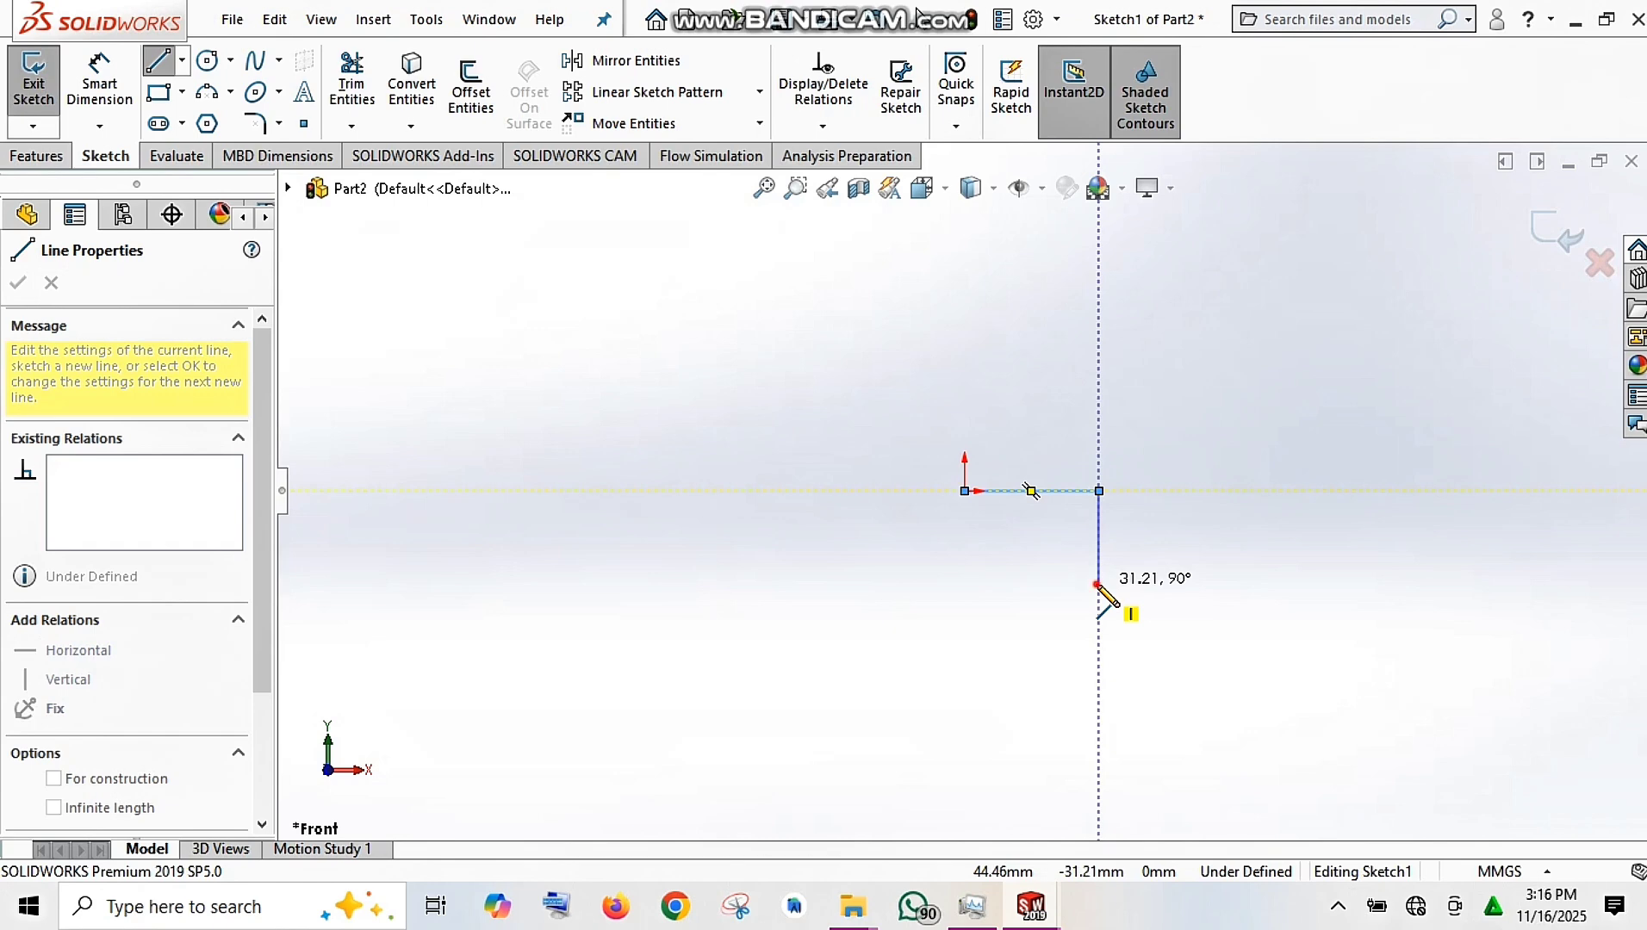
pyautogui.click(1099, 583)
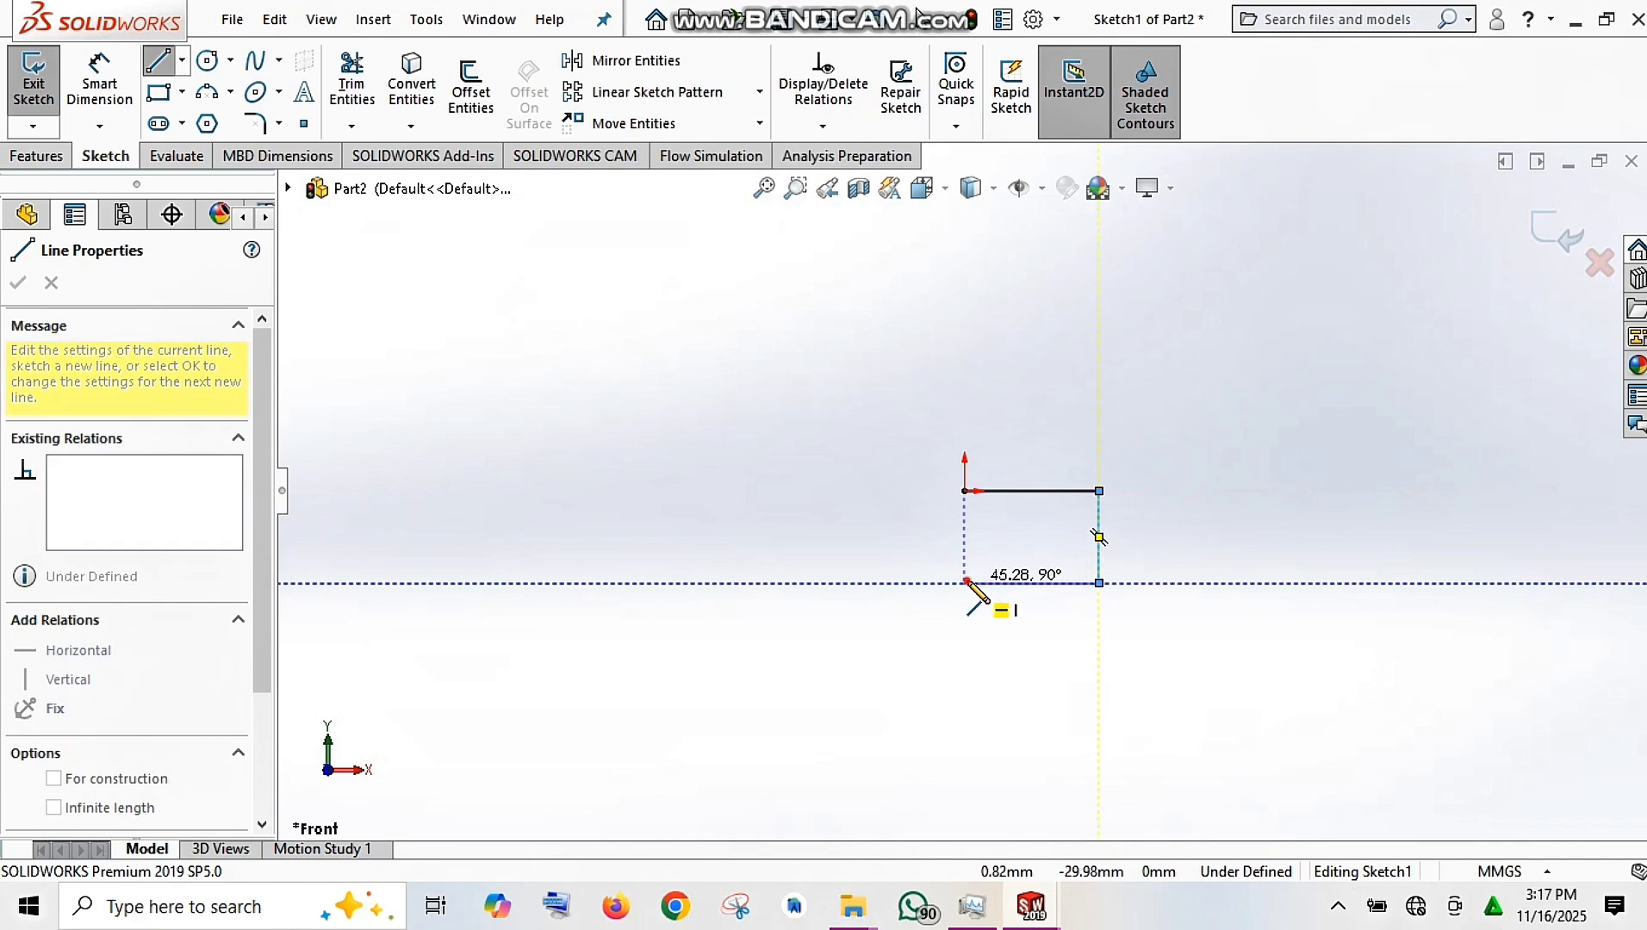
pyautogui.click(966, 584)
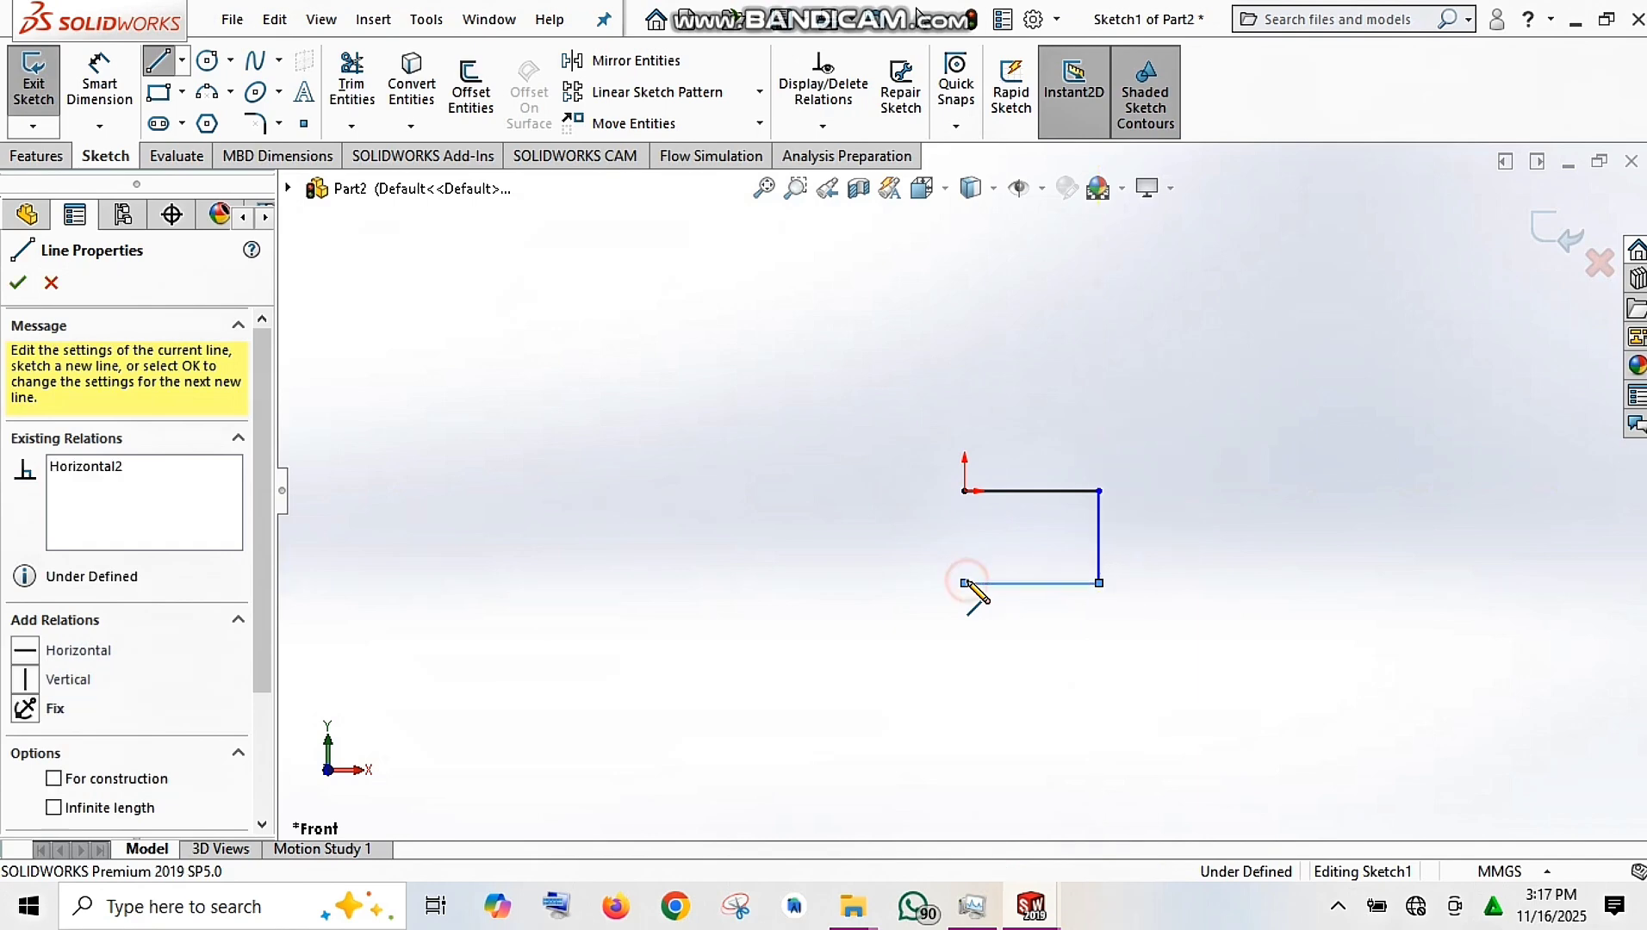
pyautogui.click(965, 492)
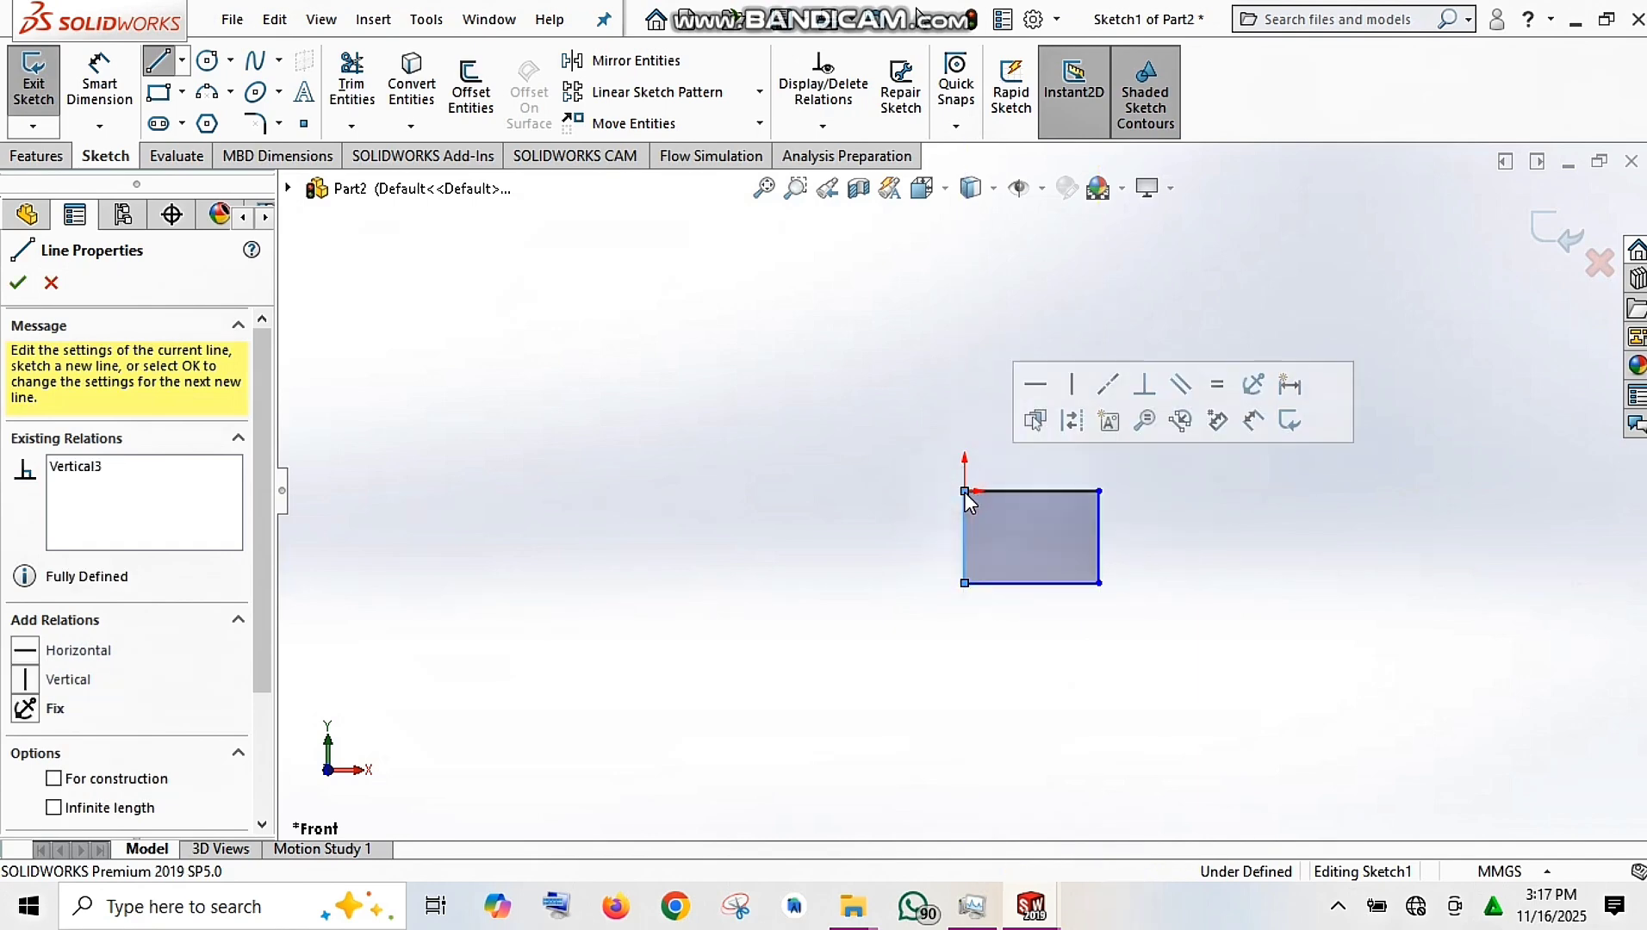
pyautogui.click(17, 284)
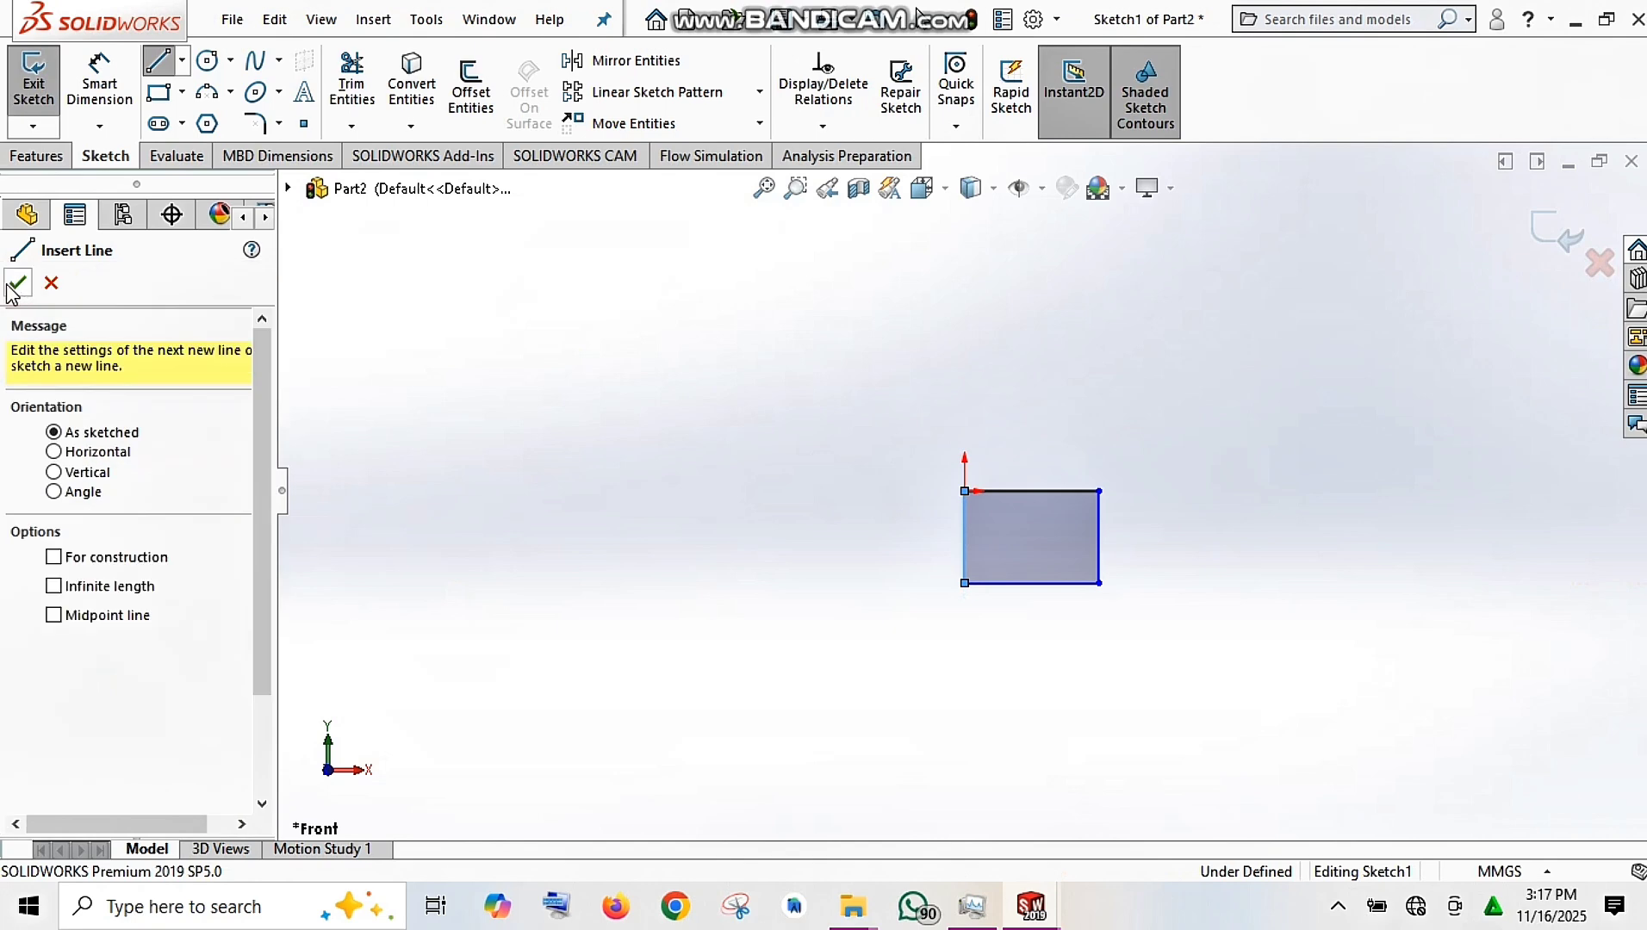
# Dimension the rectangle's right side between its two corner points and set its height to 50 mm
pyautogui.click(99, 84)
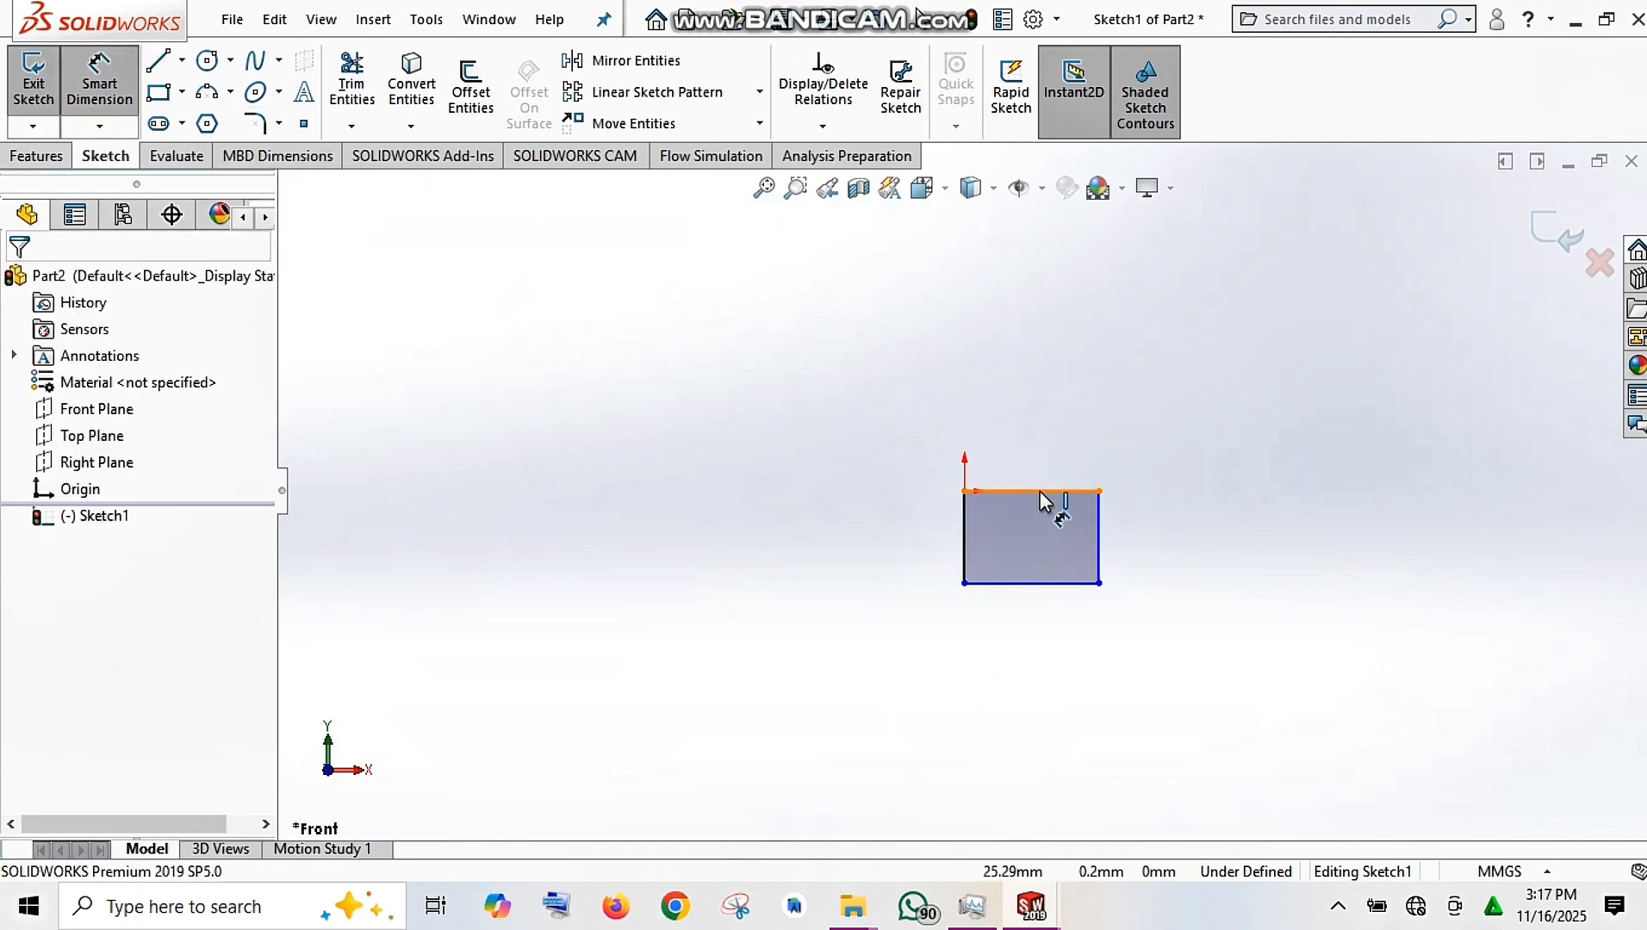
pyautogui.click(1100, 492)
pyautogui.click(1100, 584)
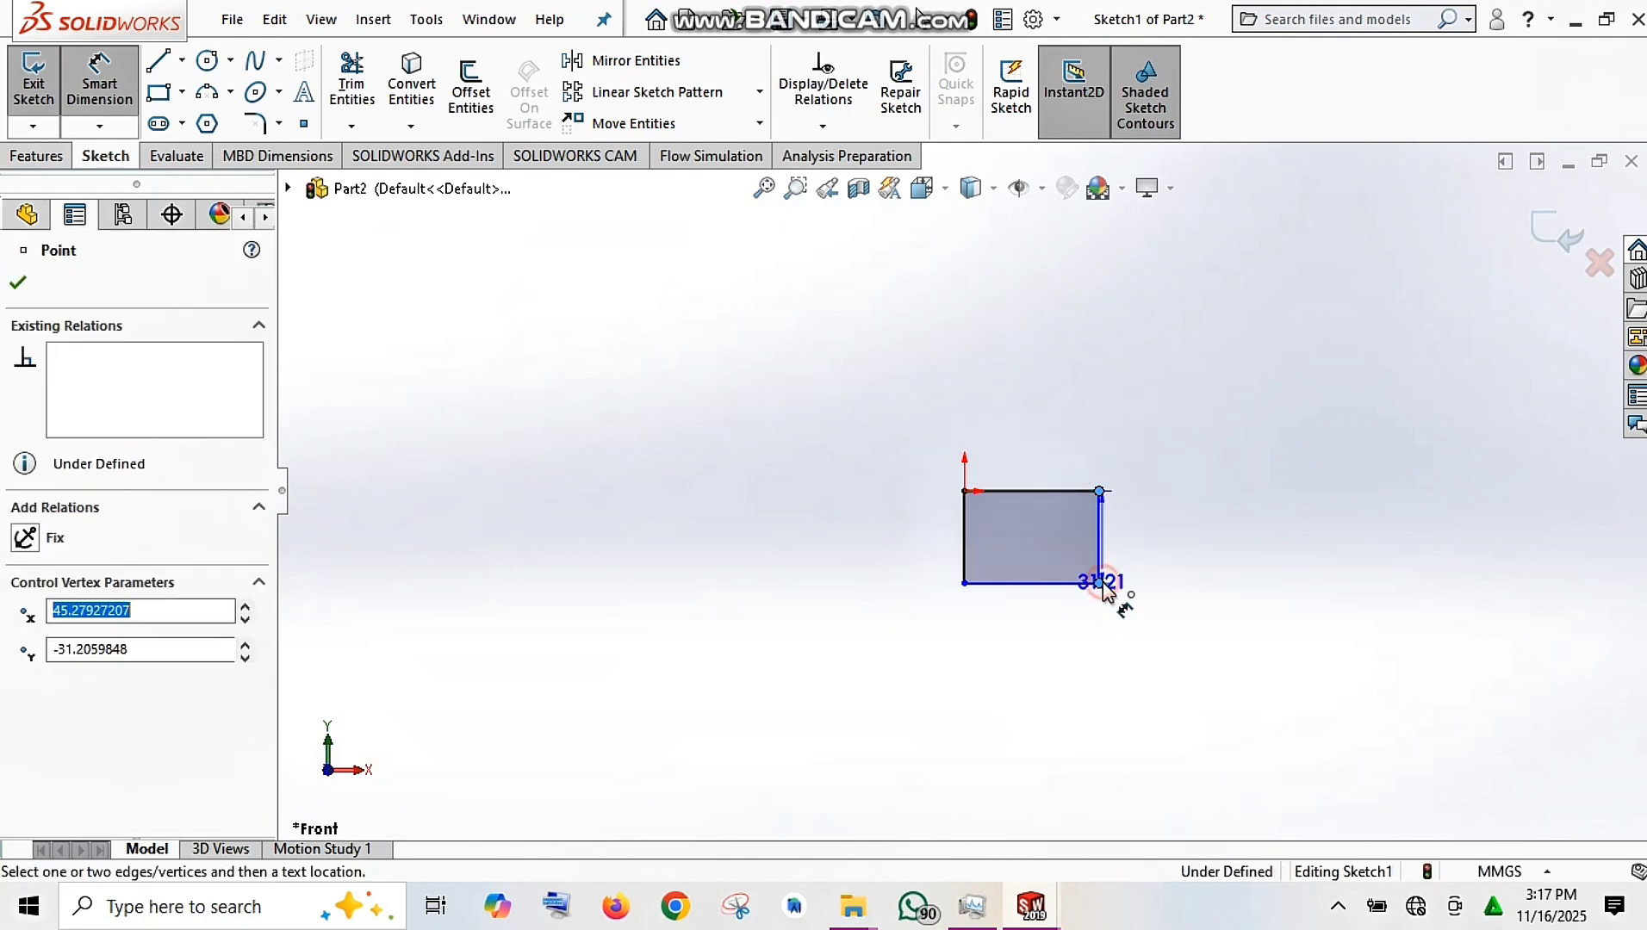
pyautogui.click(1182, 547)
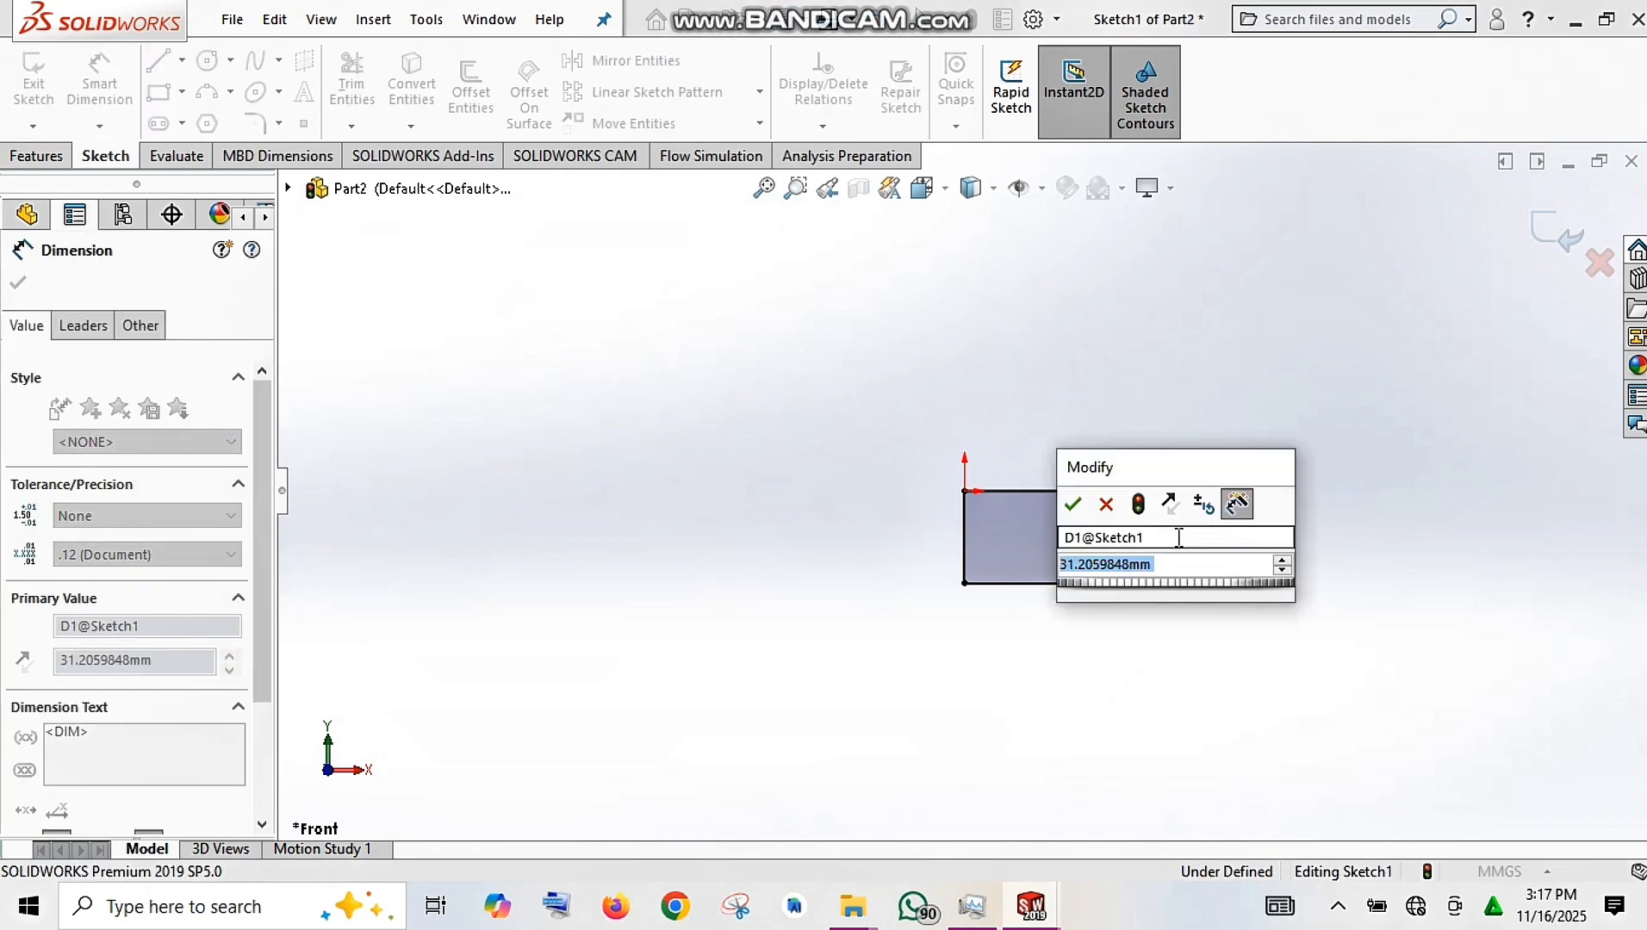
pyautogui.write('50')
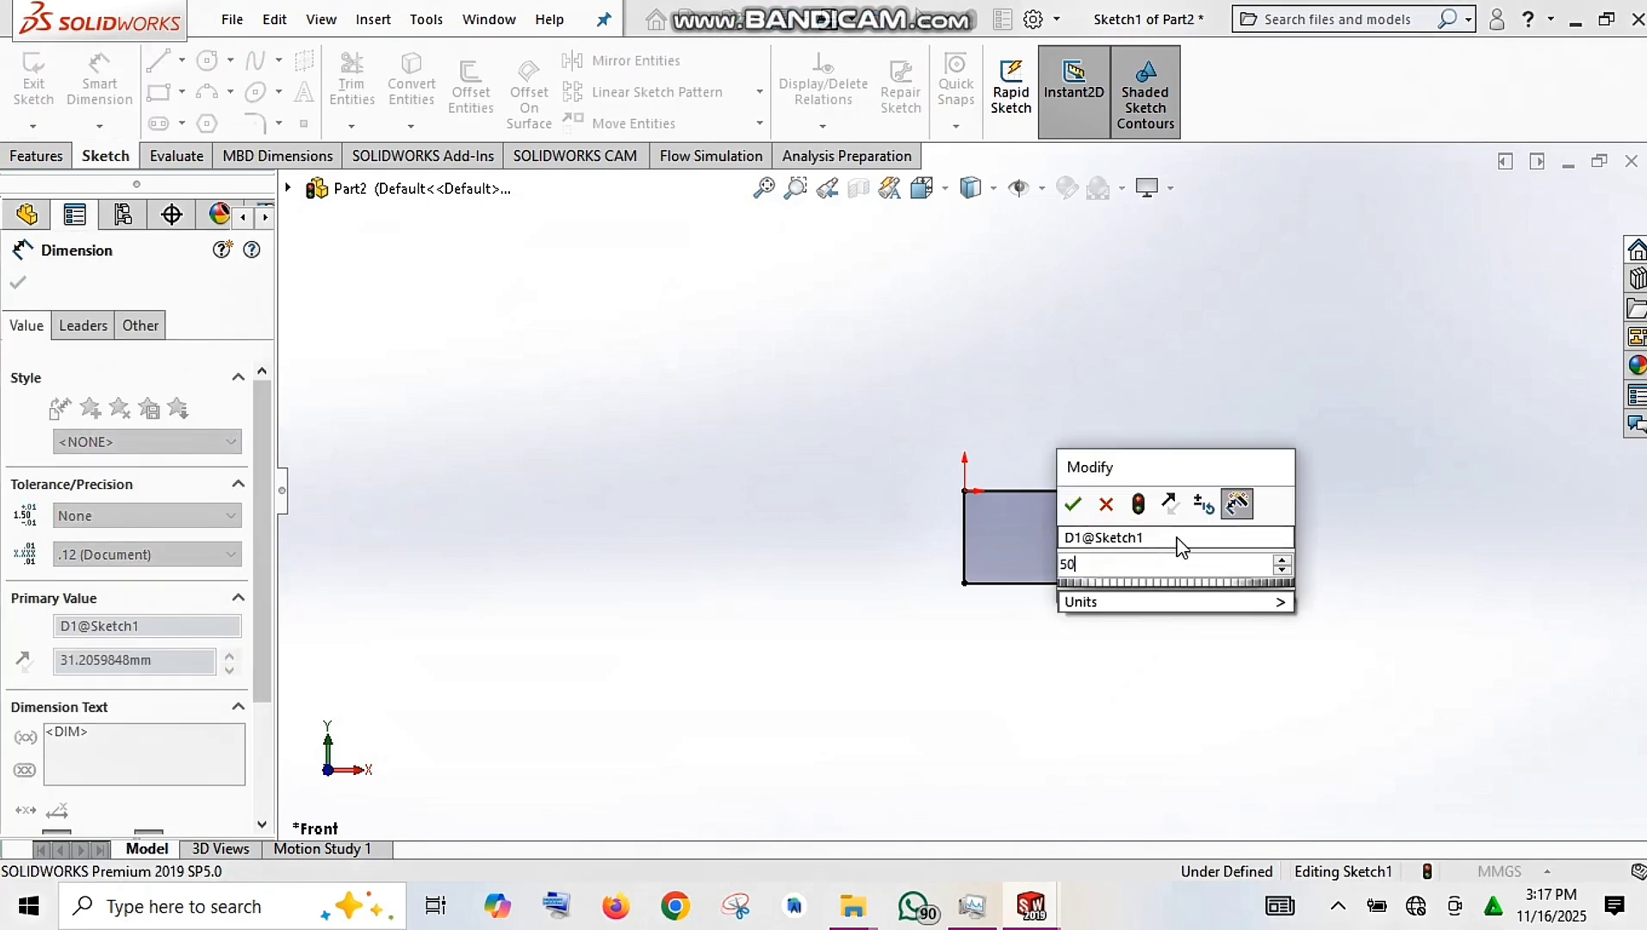
pyautogui.click(1072, 506)
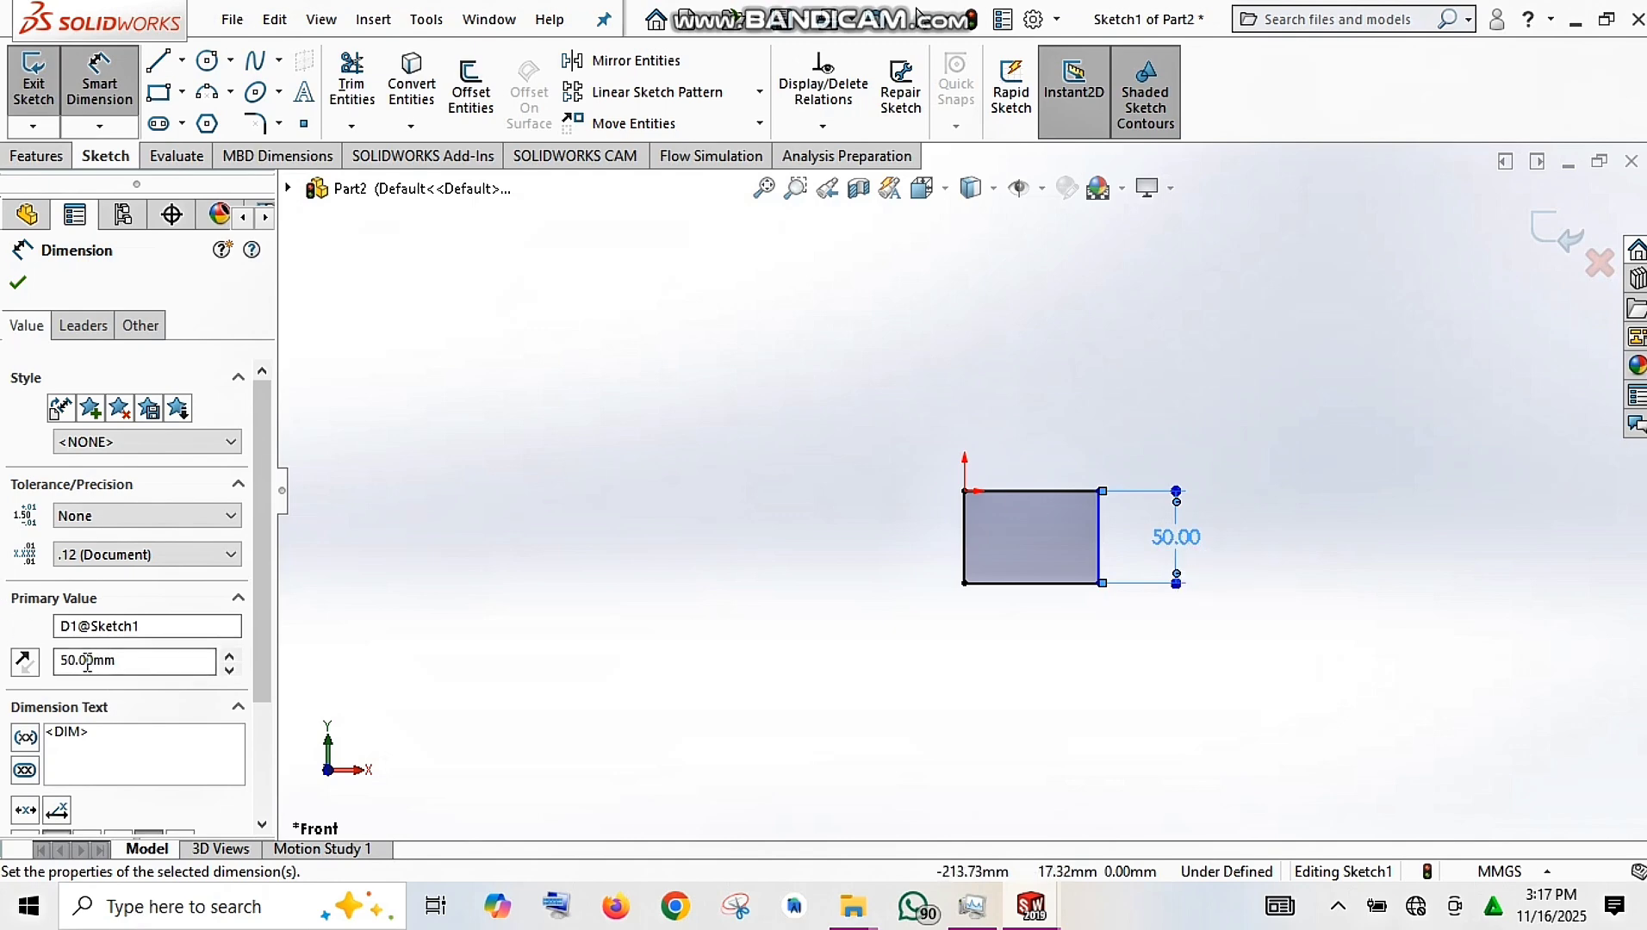
# Dimension the rectangle's bottom line and set its width to 60 mm
pyautogui.click(1043, 586)
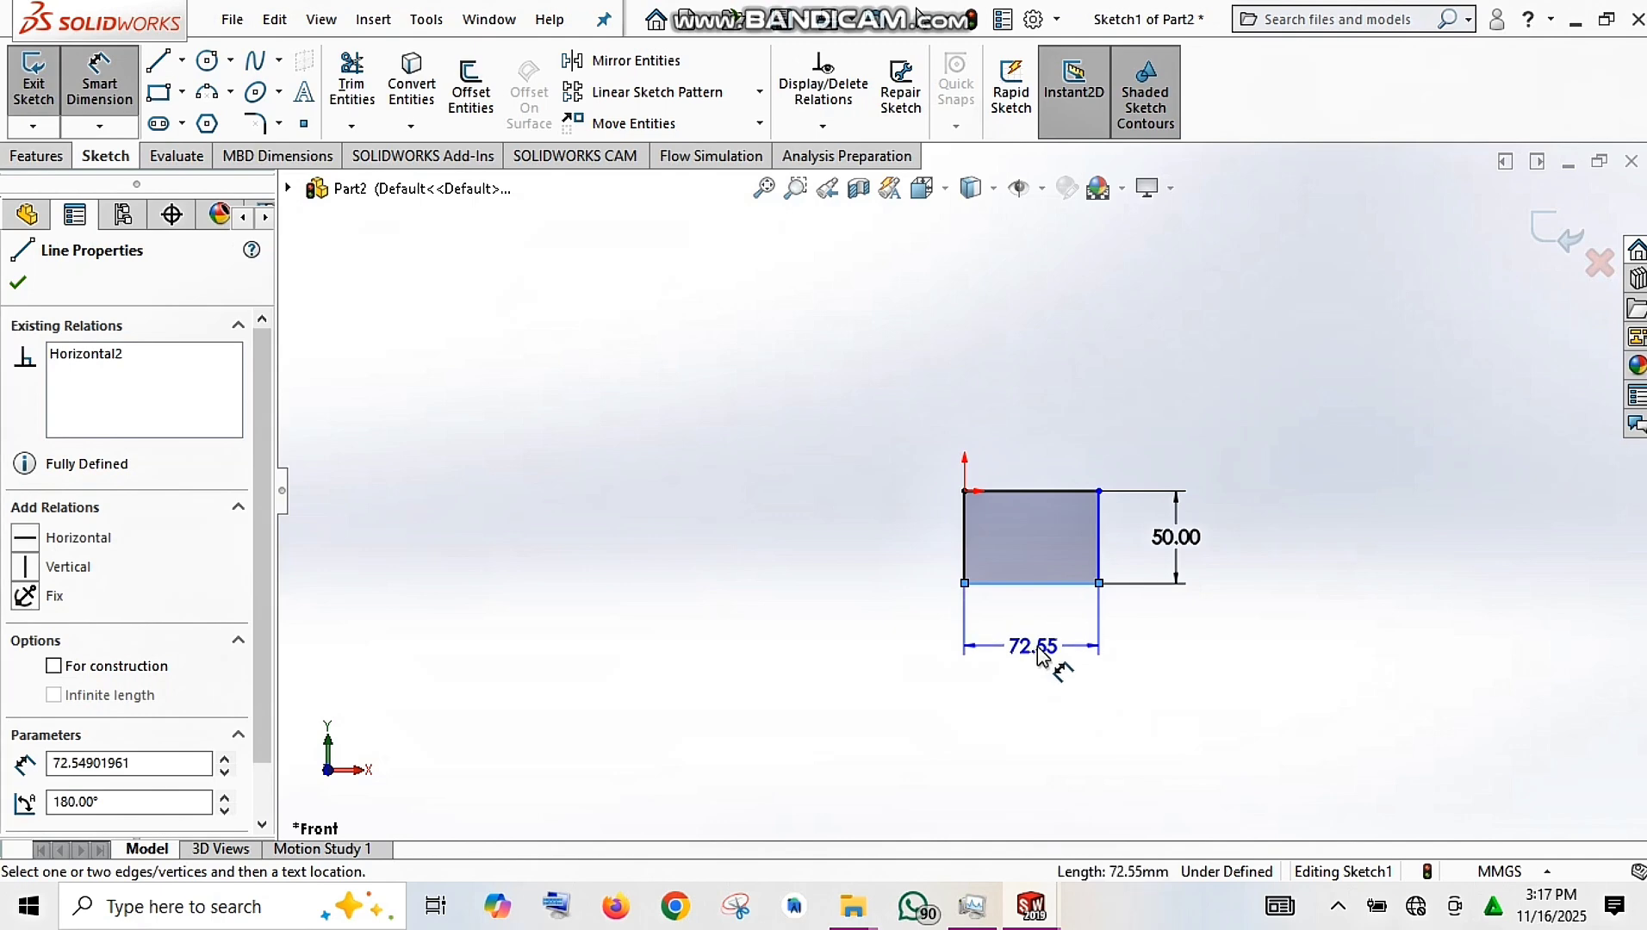
pyautogui.click(1050, 652)
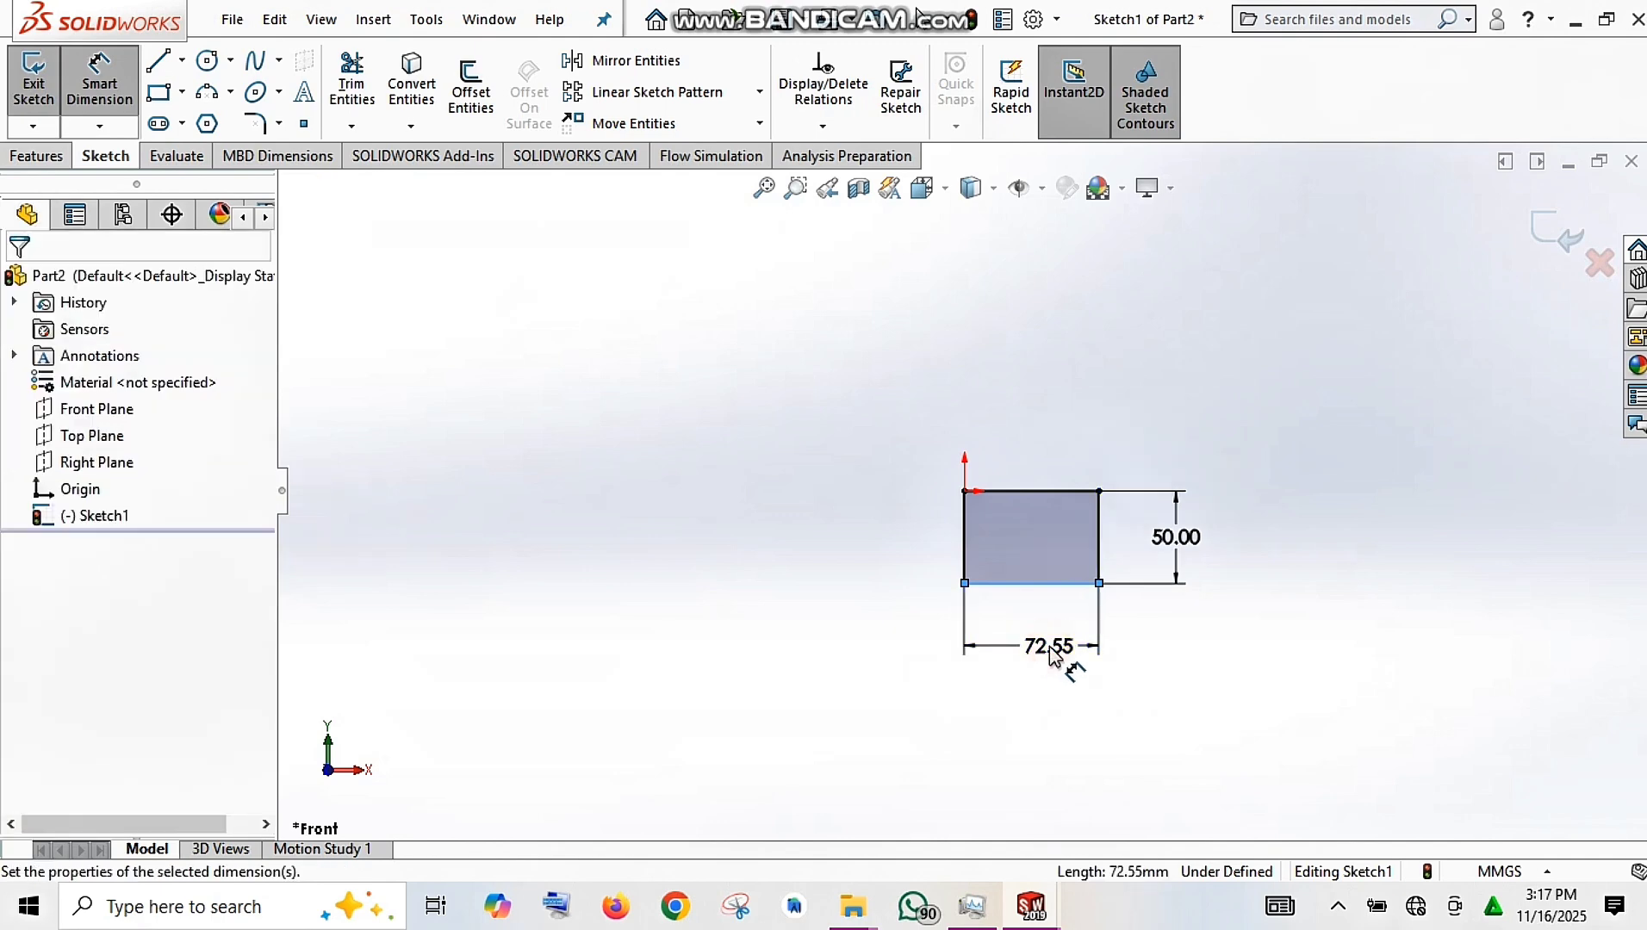
pyautogui.doubleClick(1051, 653)
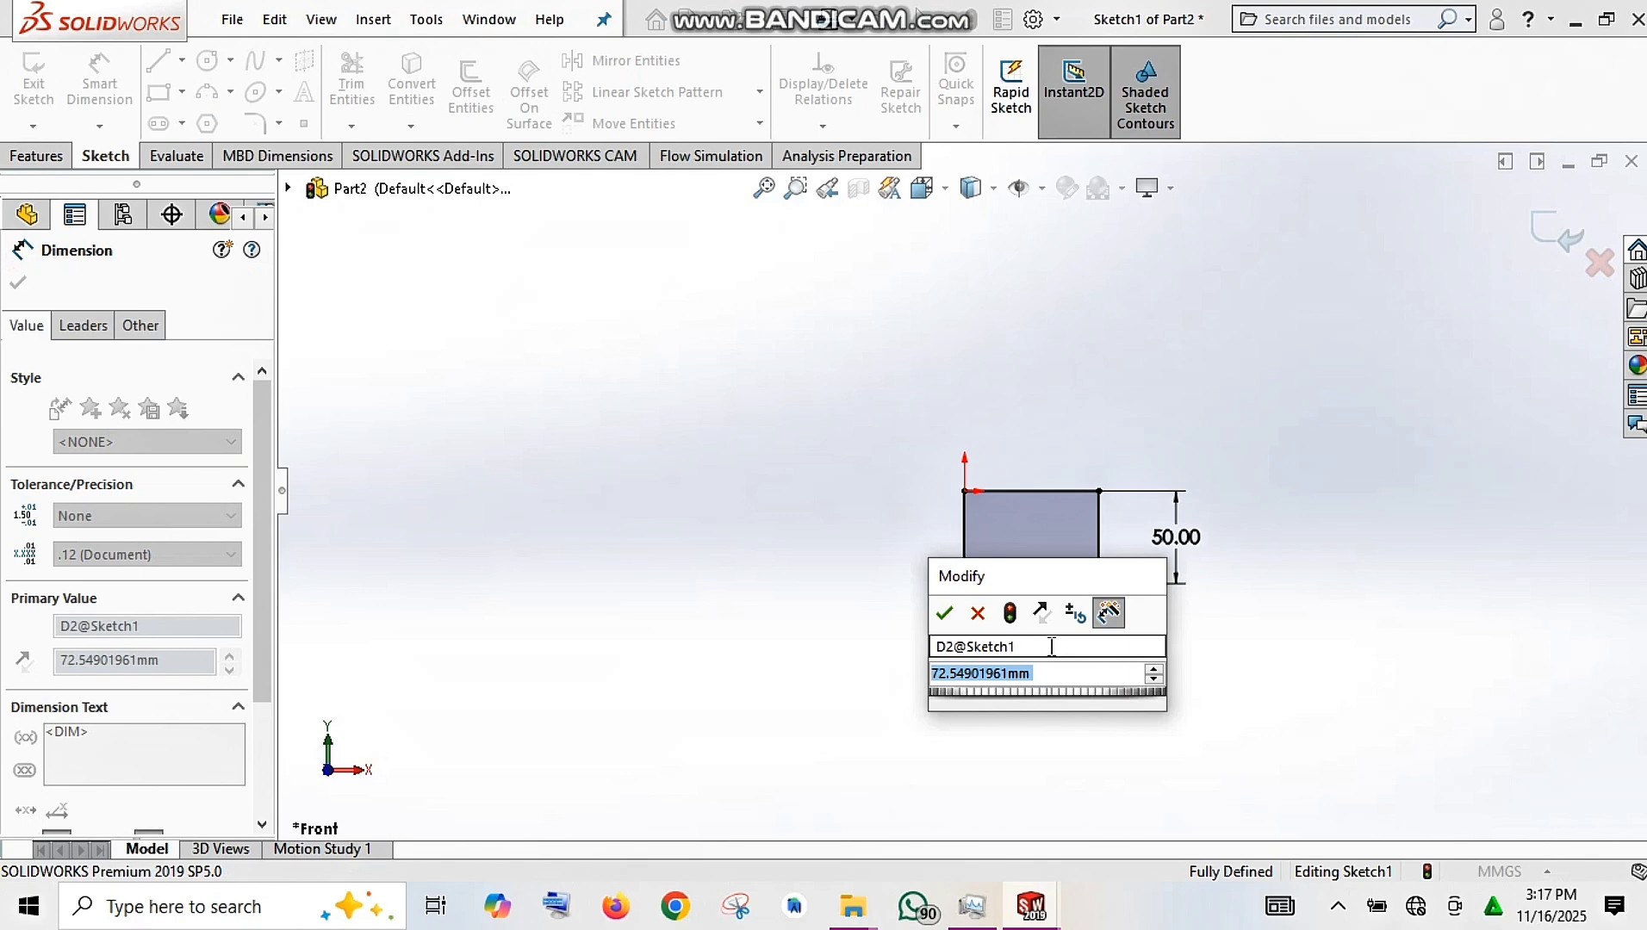
pyautogui.write('60')
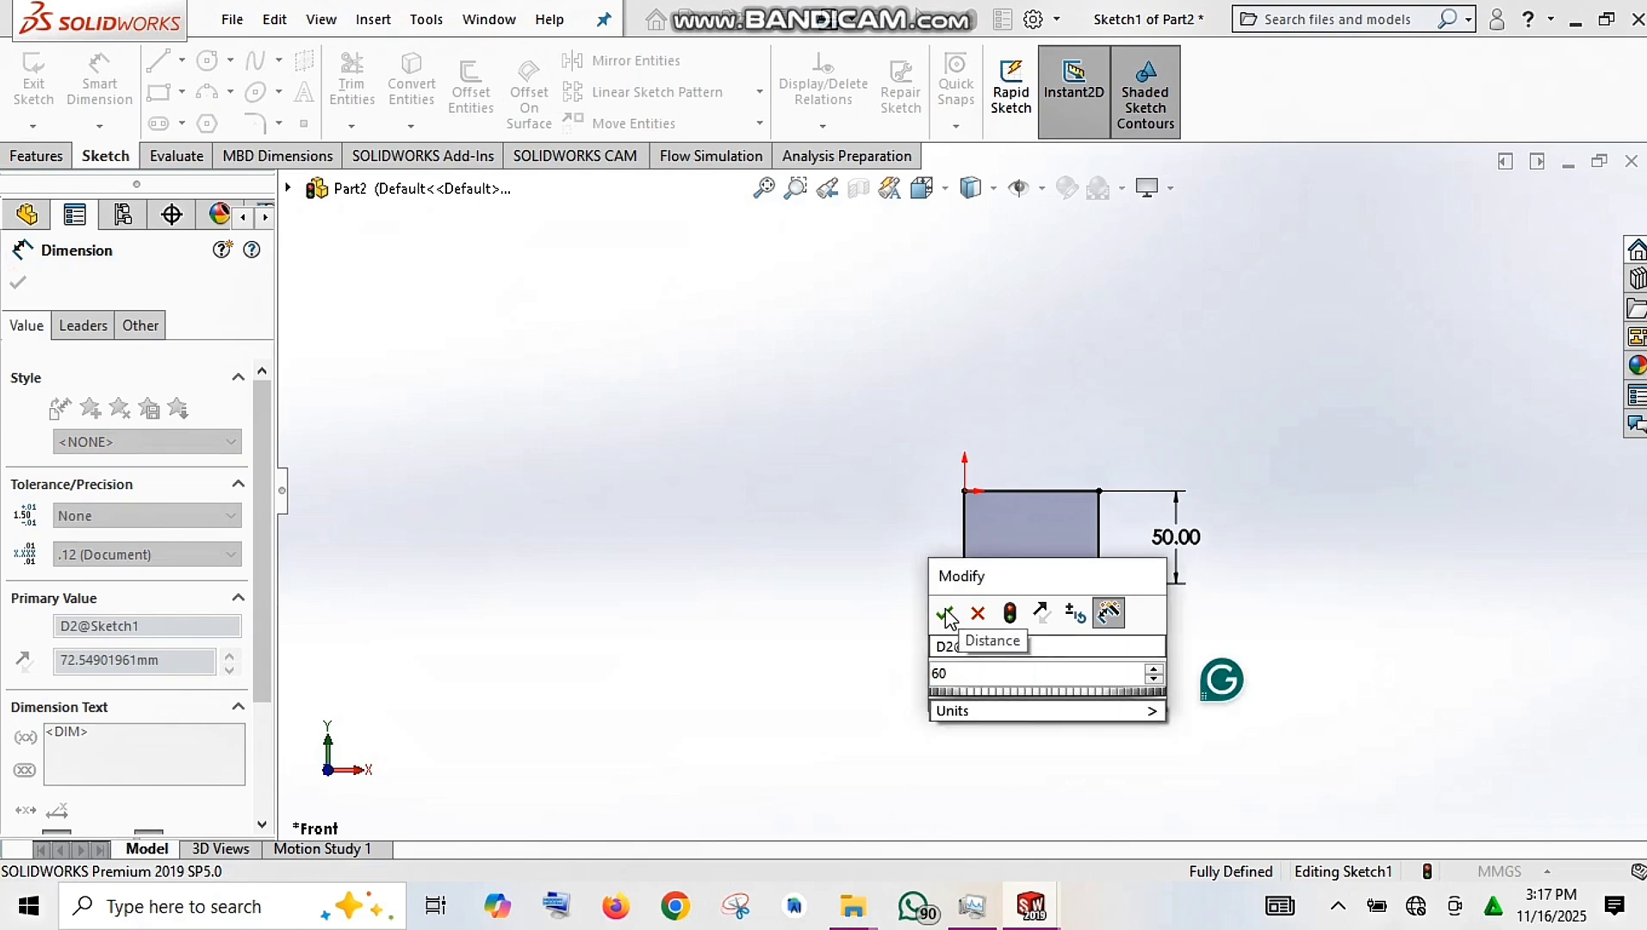
pyautogui.click(945, 613)
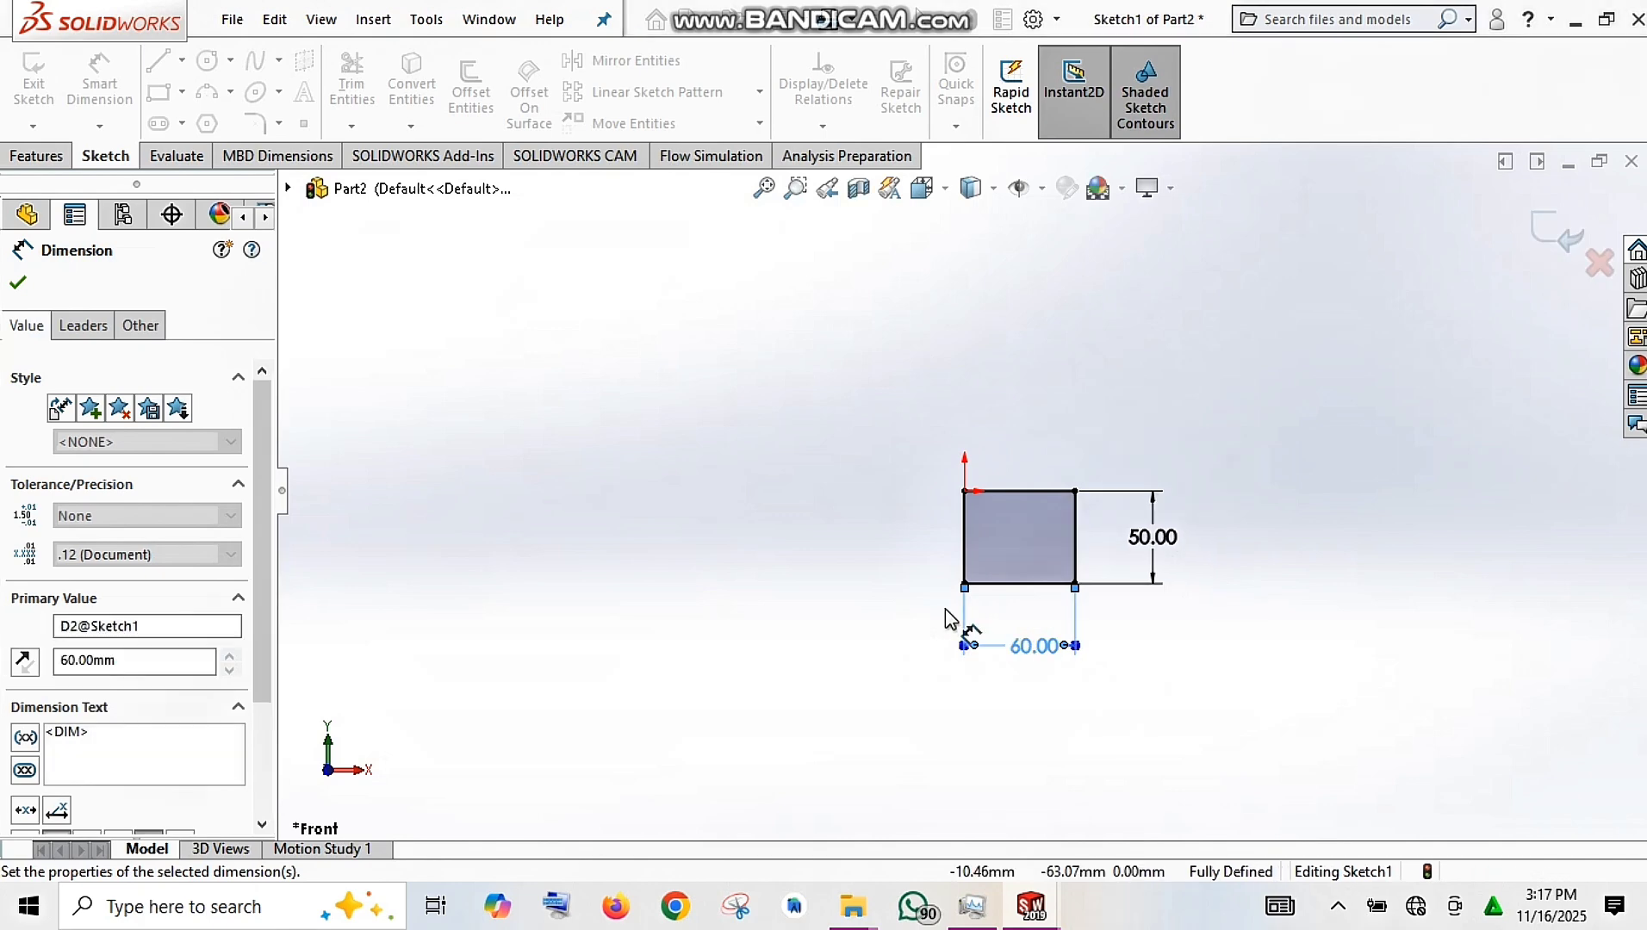
pyautogui.click(17, 282)
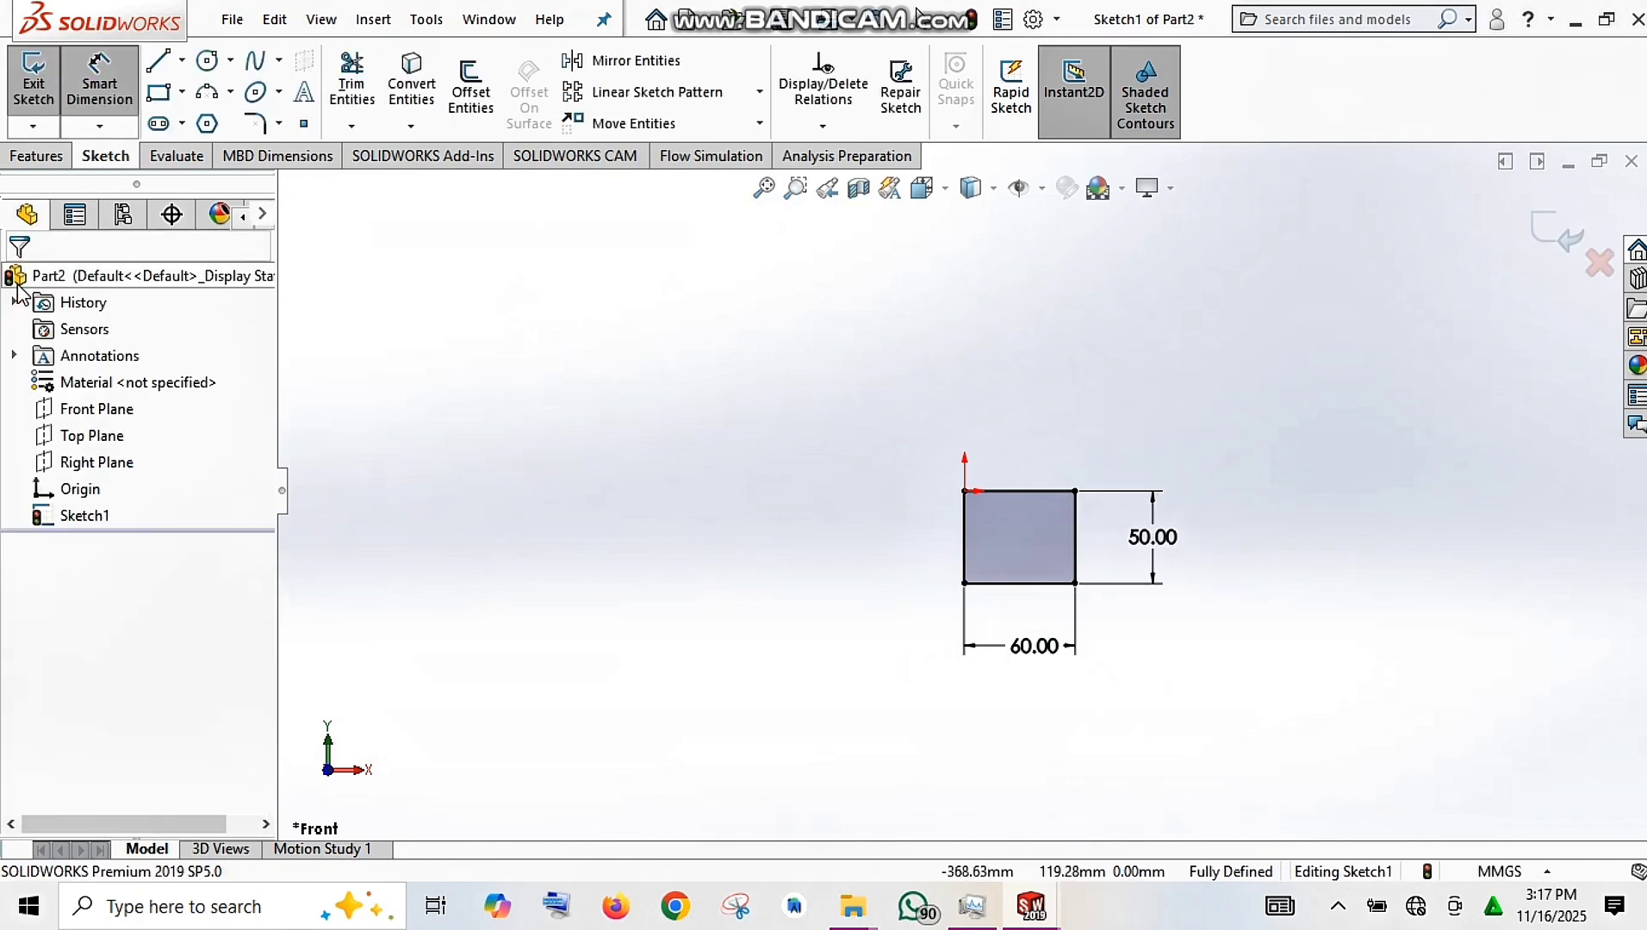
# Start a Blind boss extrusion of the rectangle with a depth of 40 mm
pyautogui.click(38, 157)
pyautogui.click(25, 102)
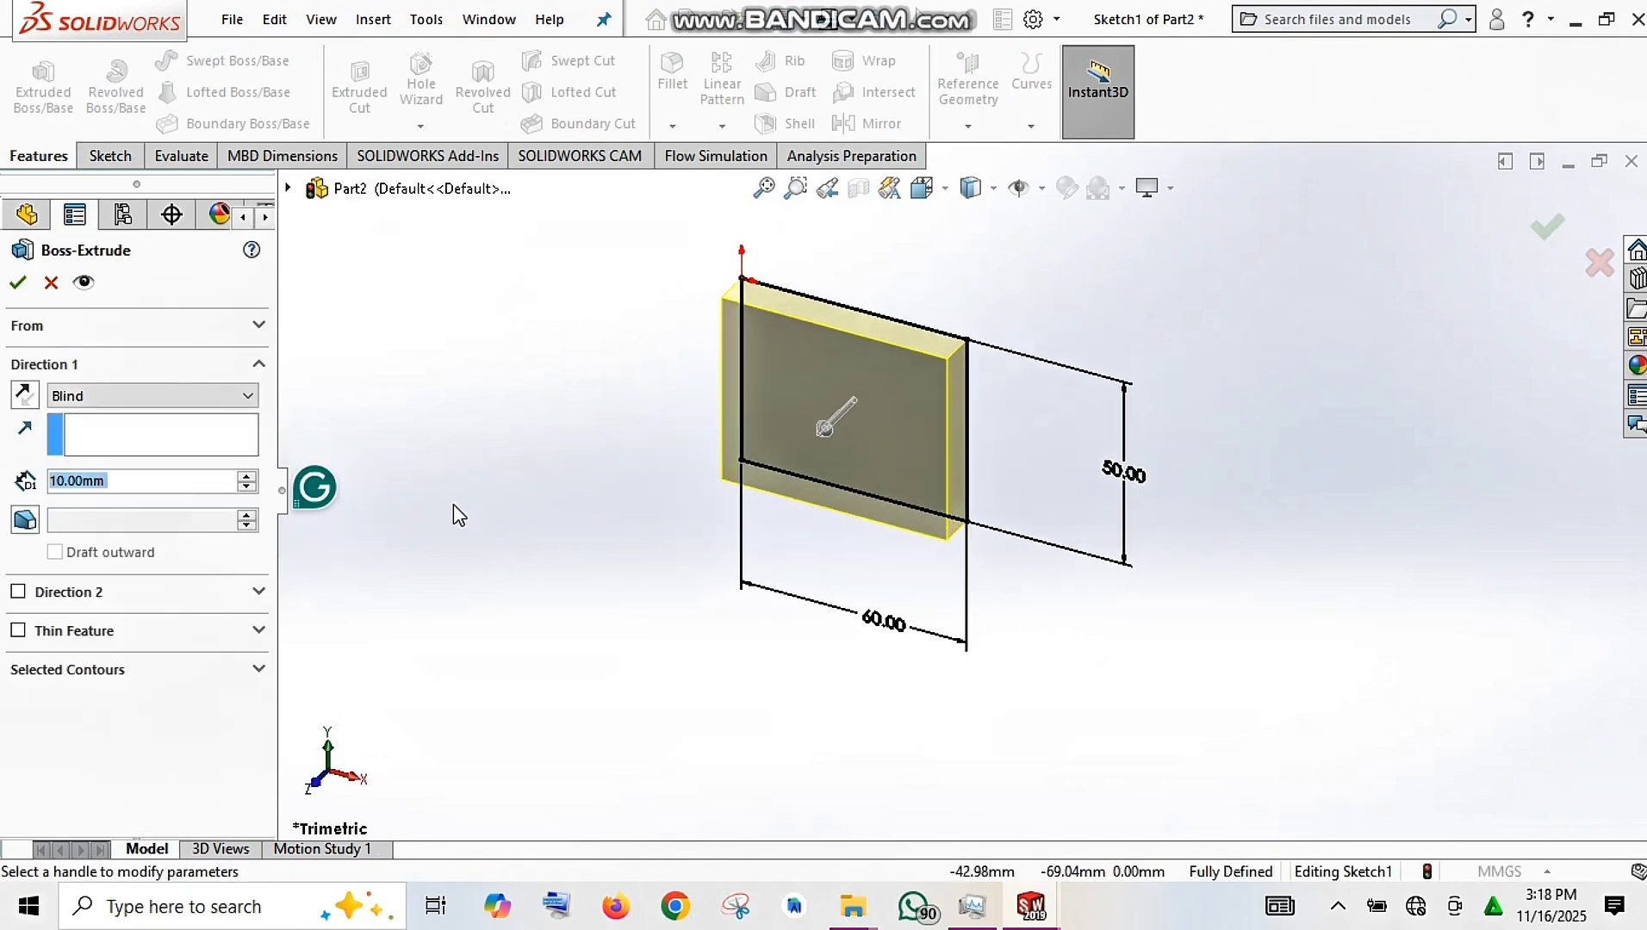
pyautogui.click(245, 476)
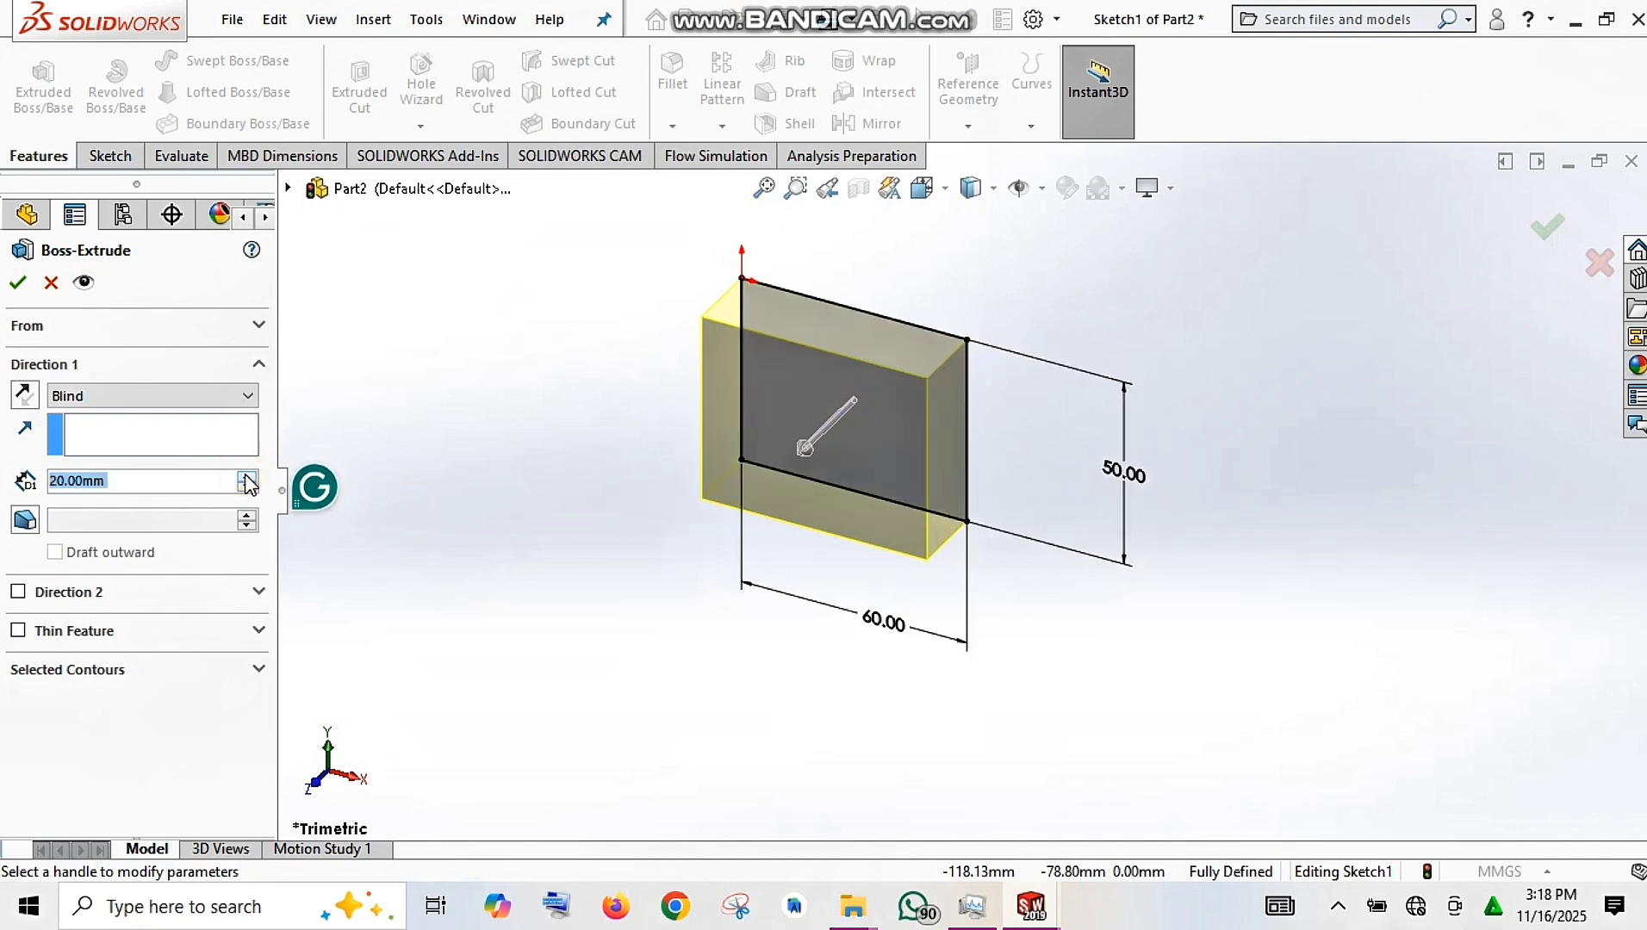
pyautogui.click(246, 477)
pyautogui.click(246, 476)
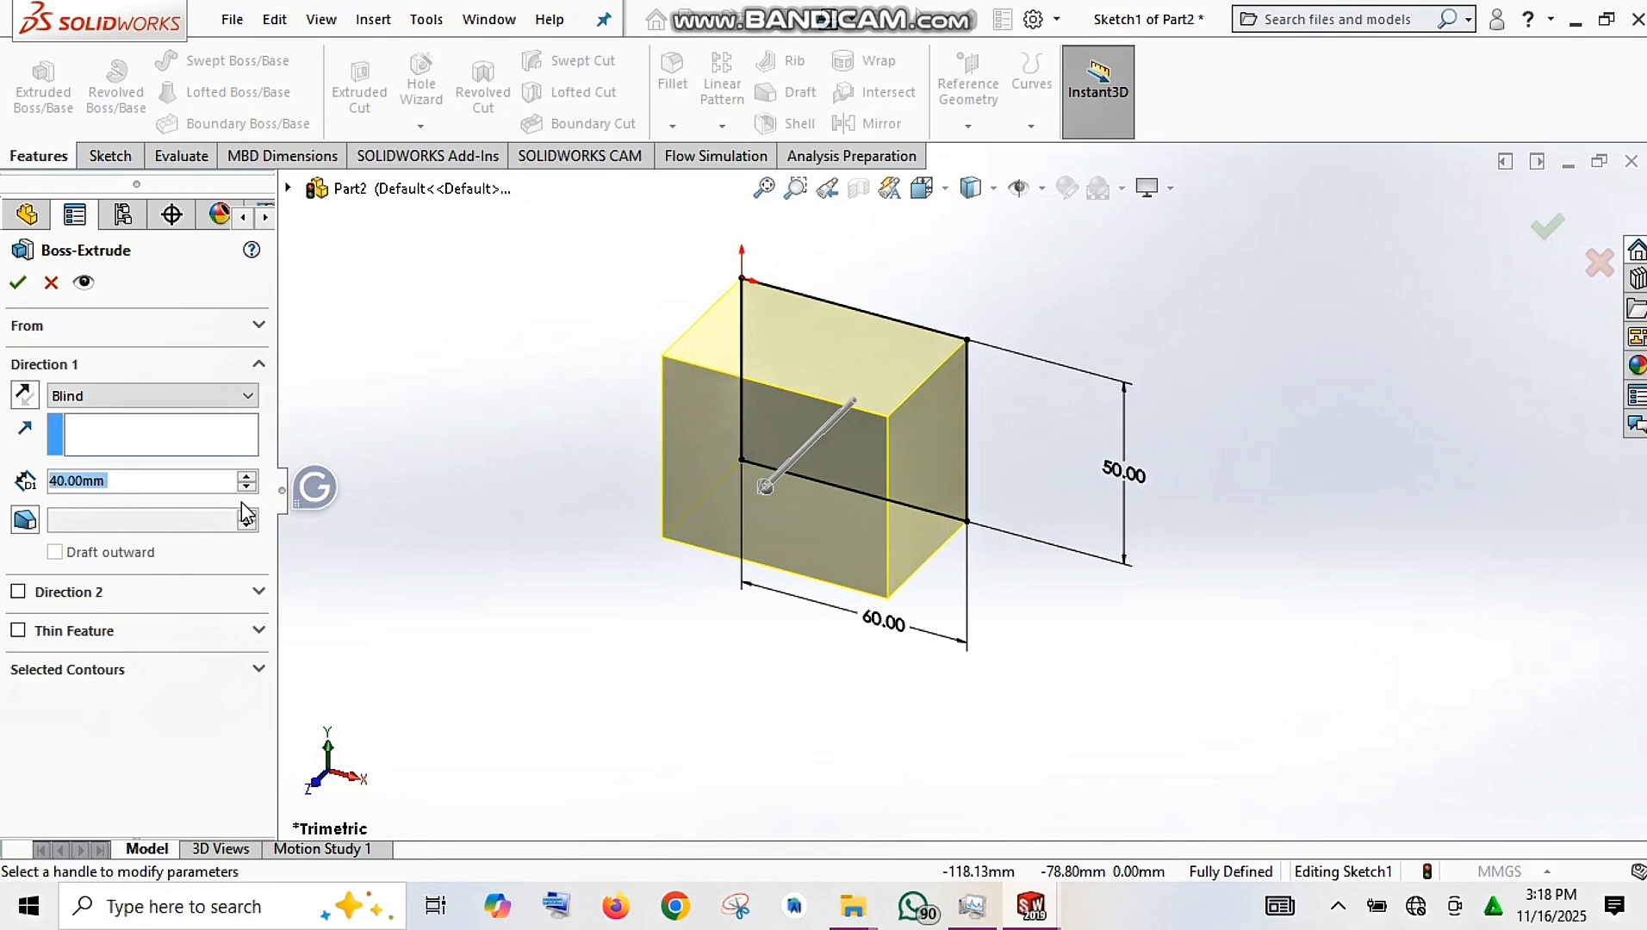
# Try the Mid Plane end condition for the extrusion and switch it back to Blind
pyautogui.click(243, 399)
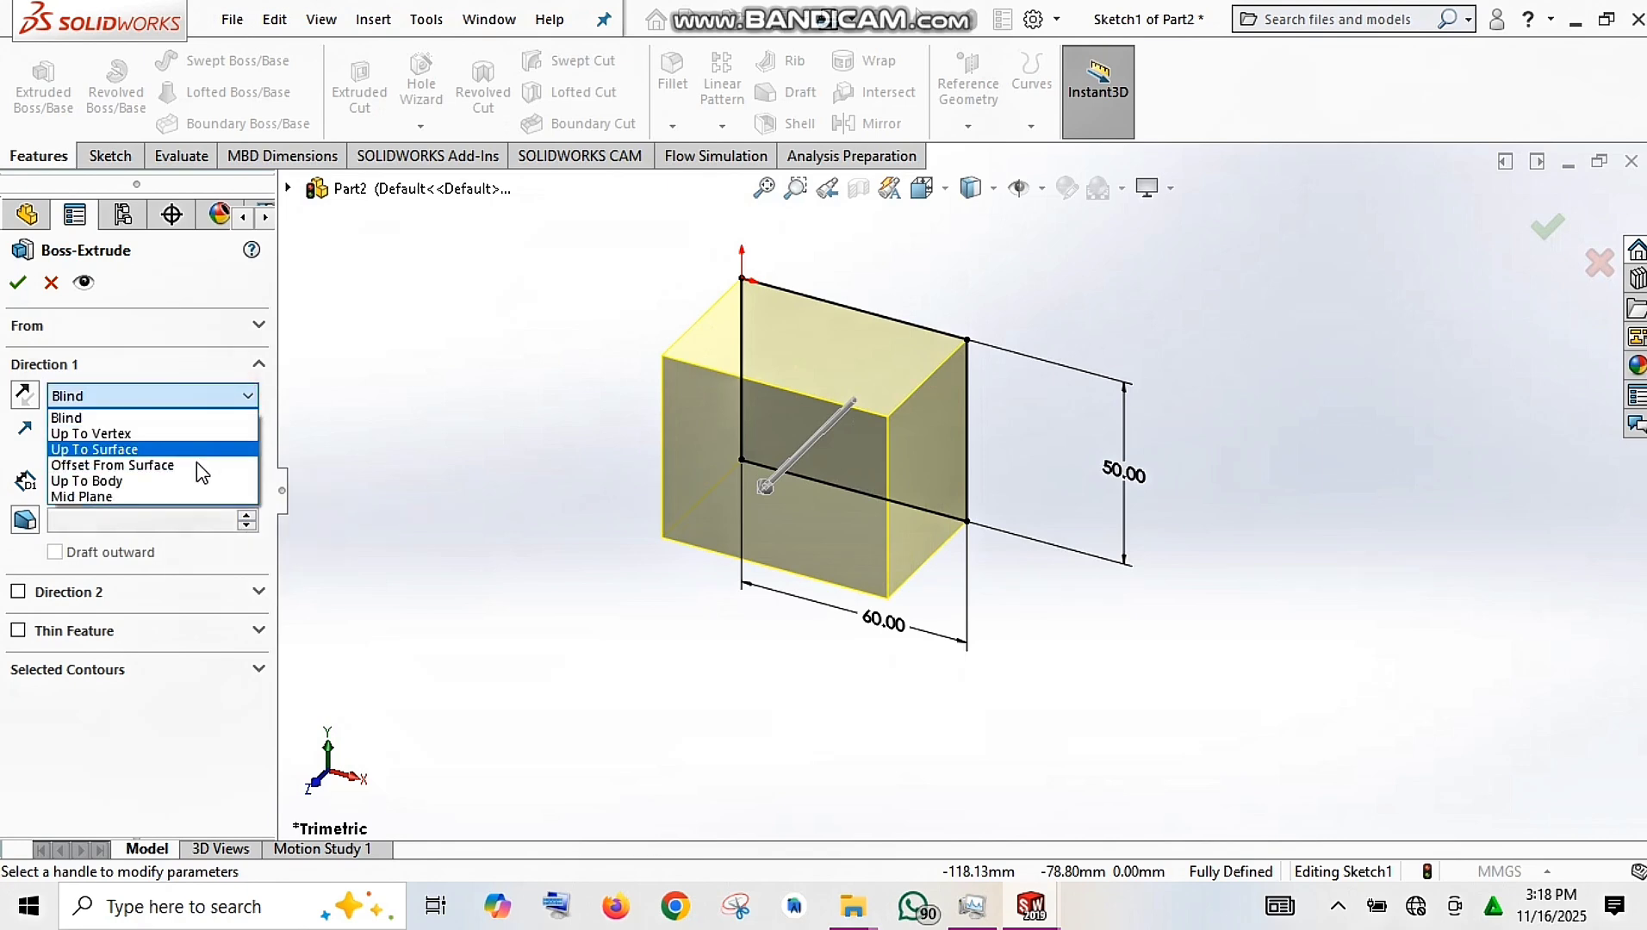
pyautogui.click(175, 498)
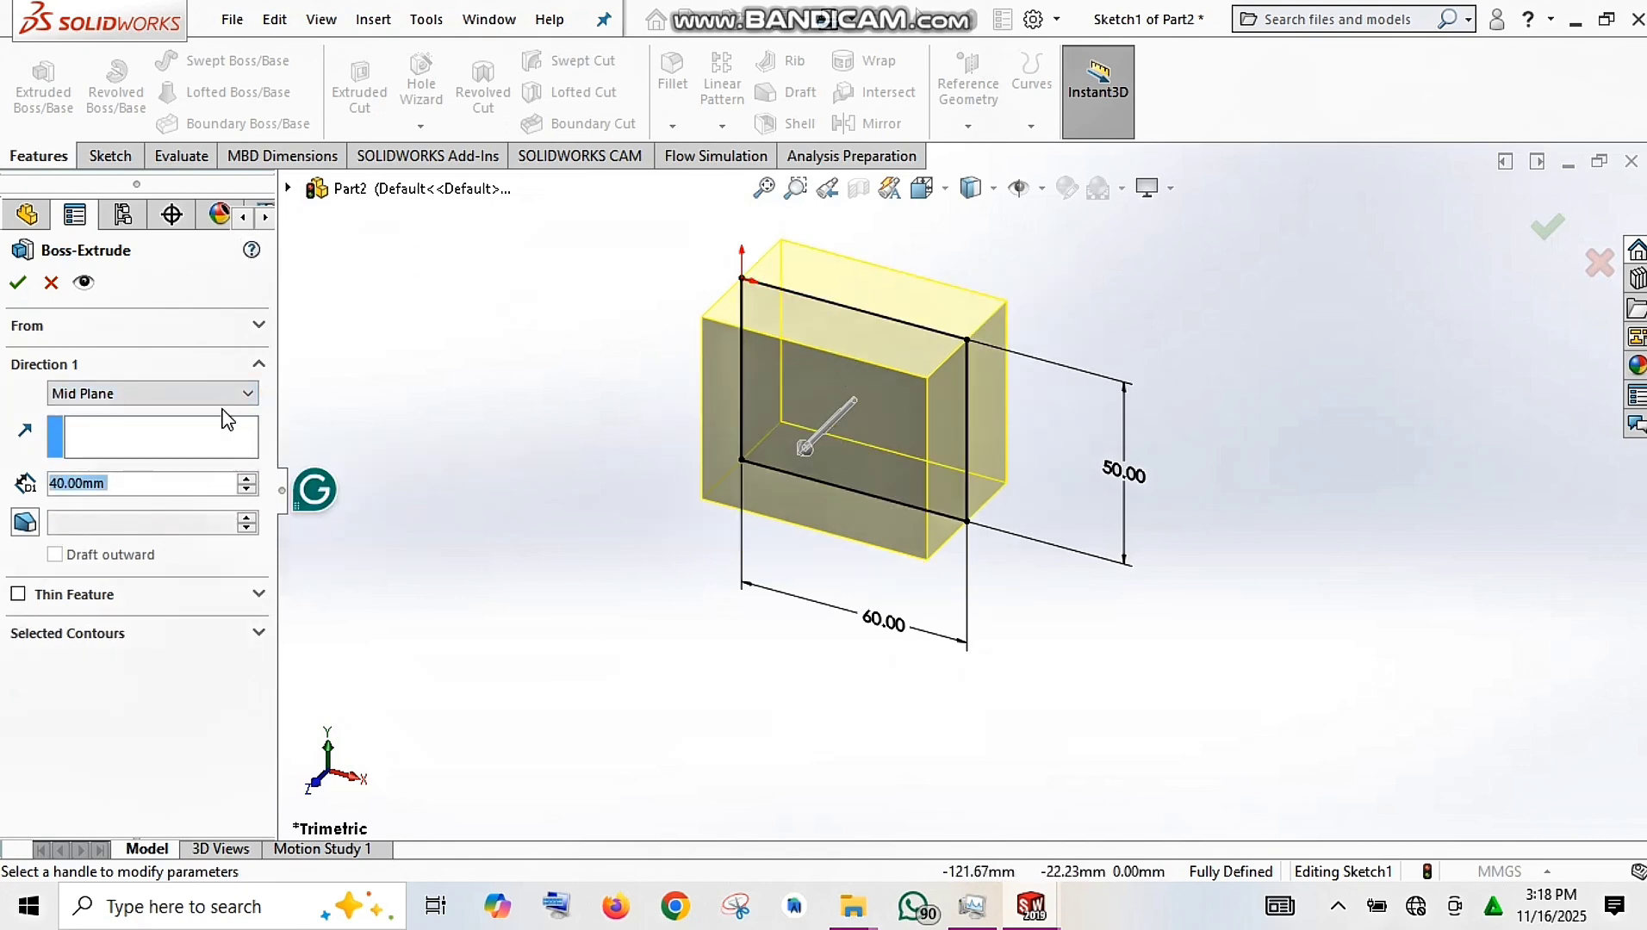
pyautogui.click(249, 394)
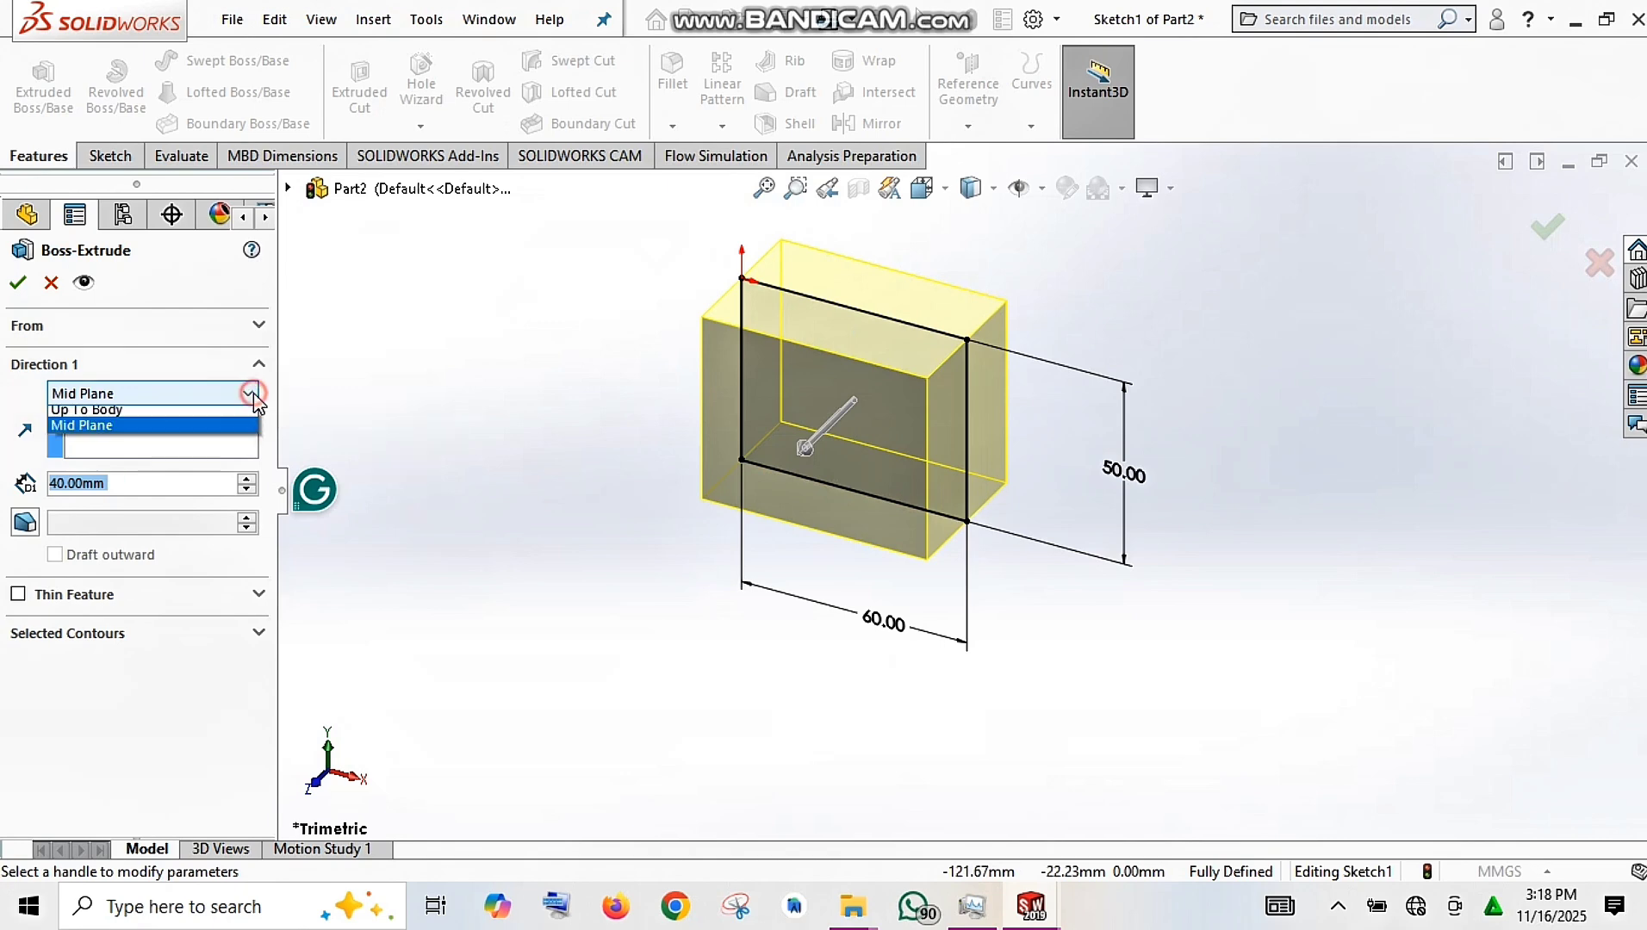
pyautogui.click(250, 394)
pyautogui.click(250, 393)
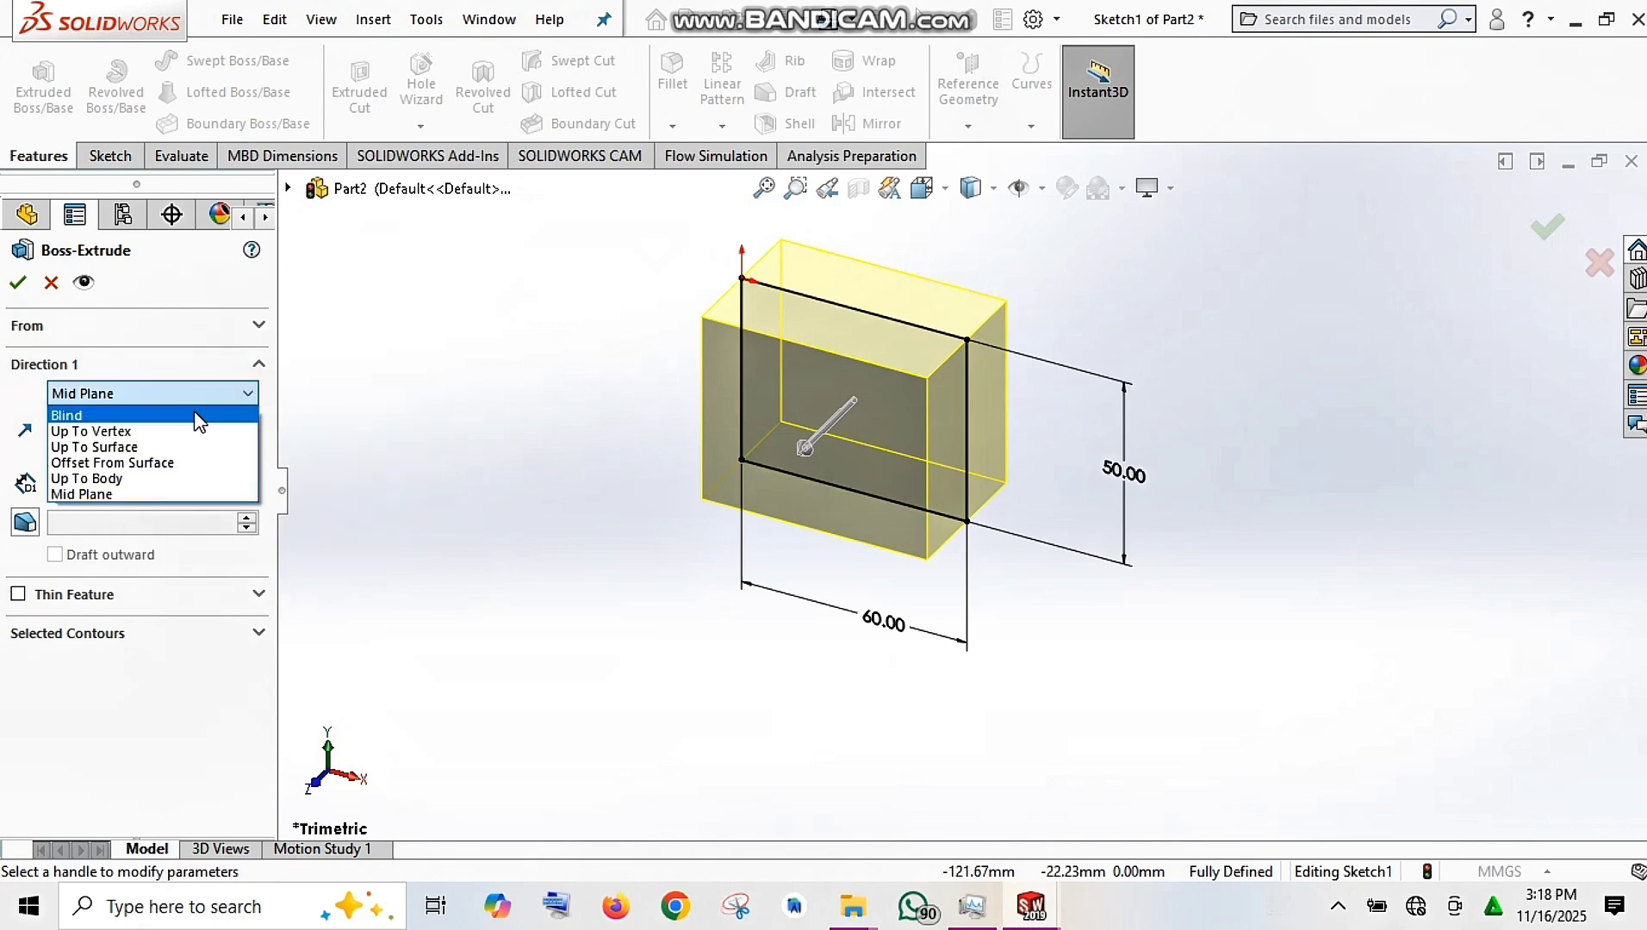
pyautogui.click(155, 414)
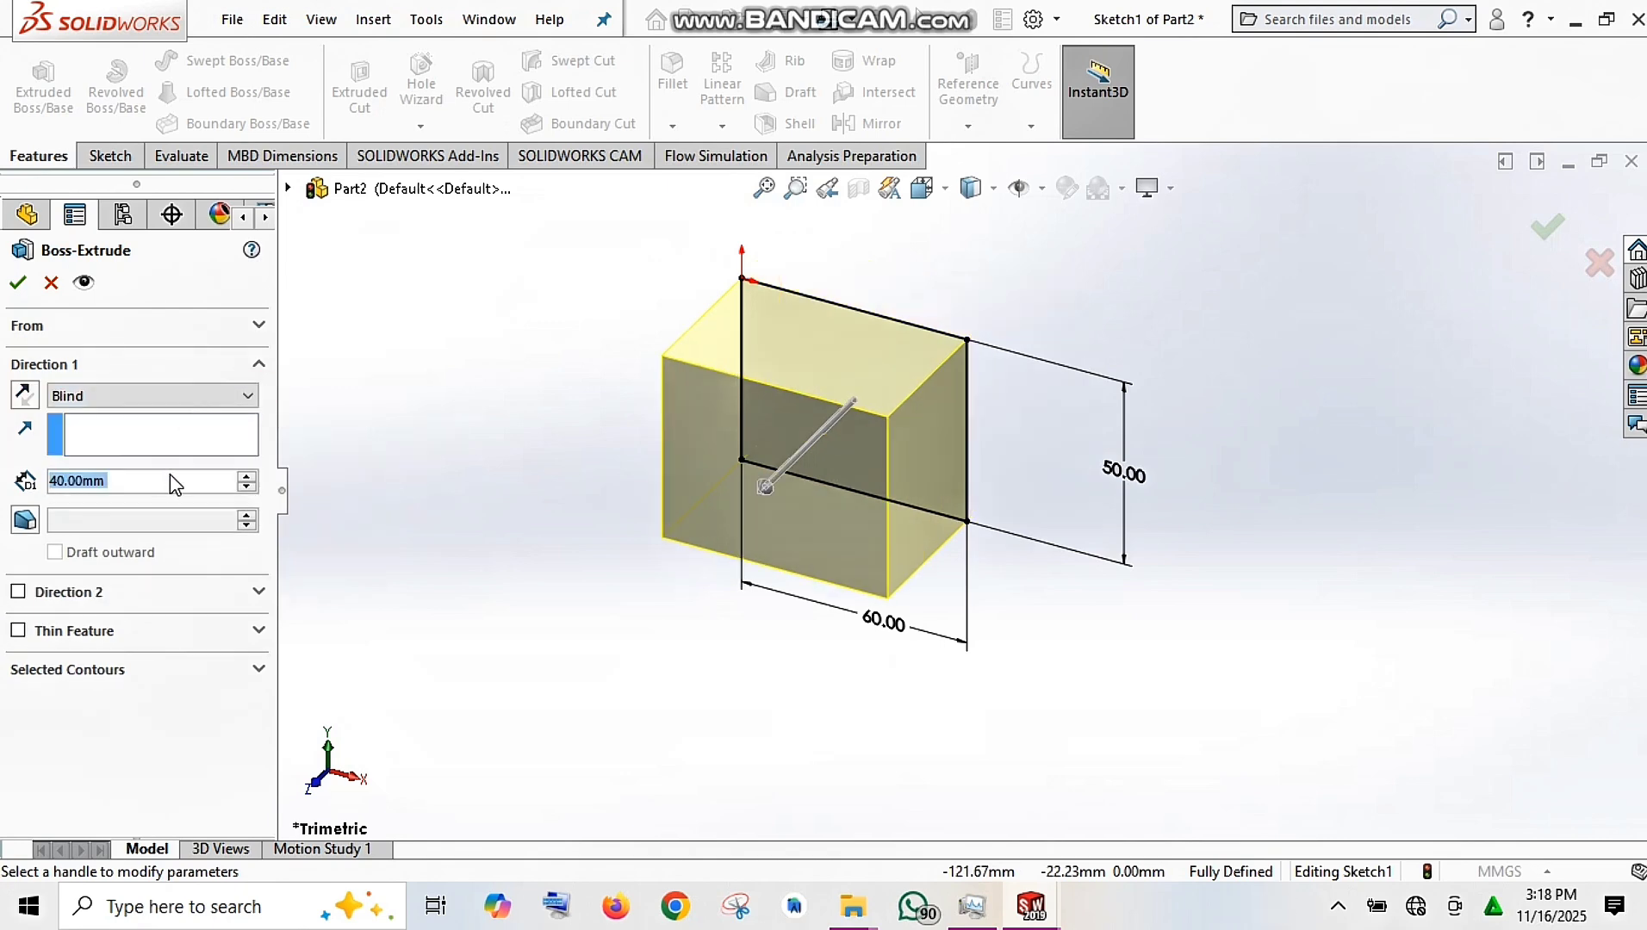
# Try a 15-degree draft on the extrusion, both inward and outward, and switch the draft off again
pyautogui.click(35, 522)
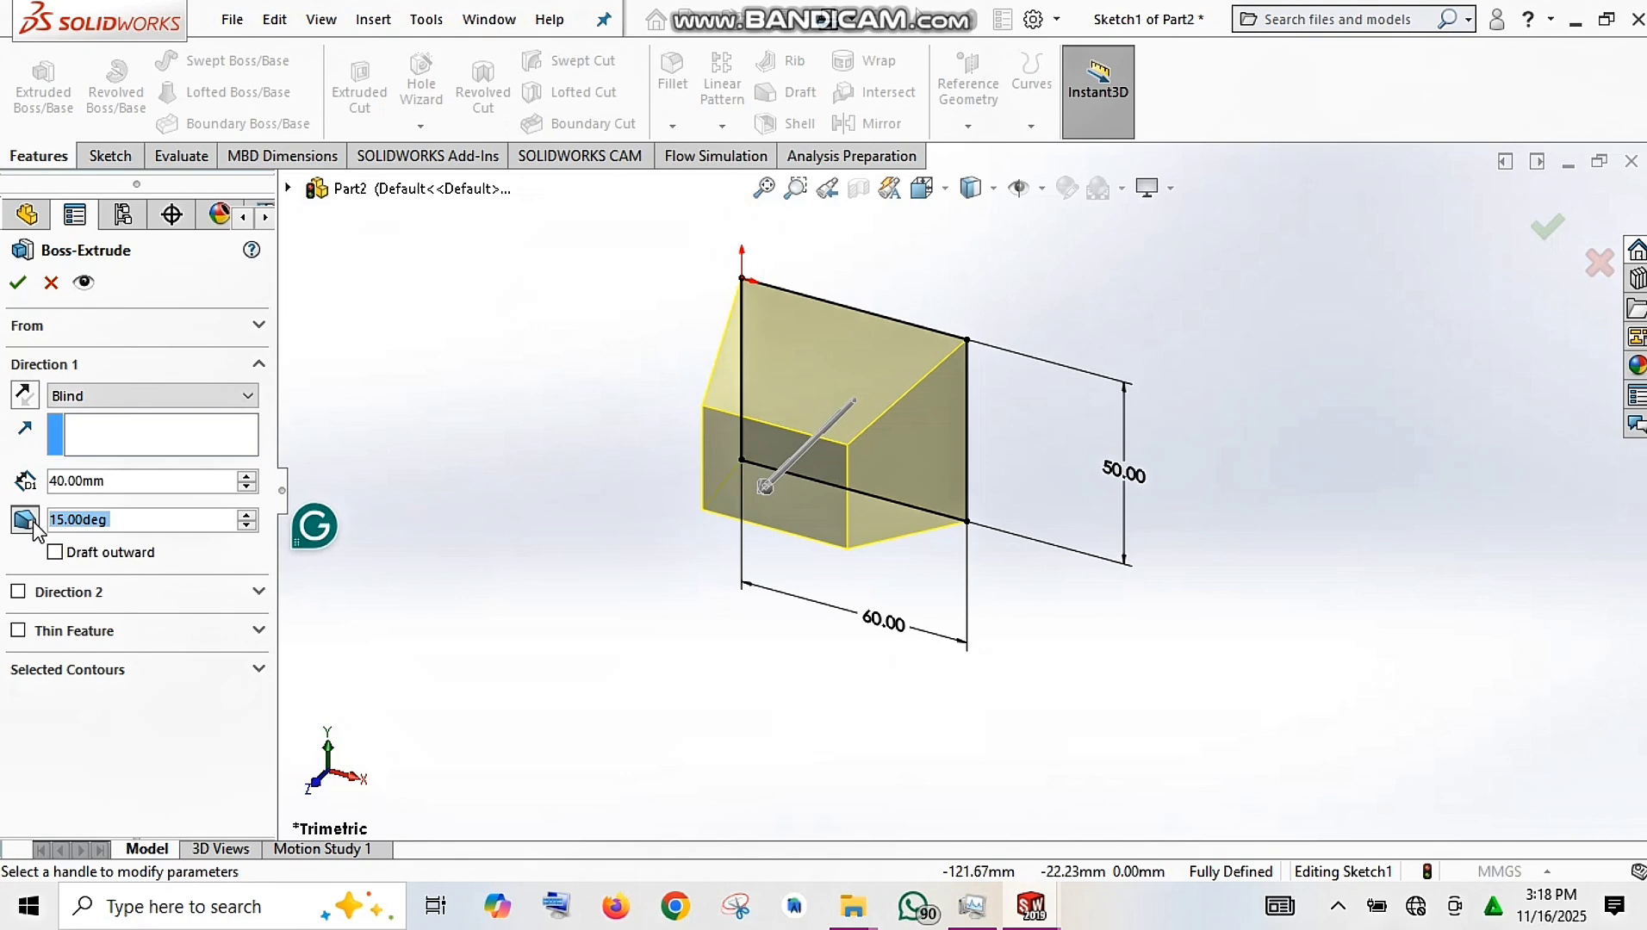
pyautogui.click(31, 527)
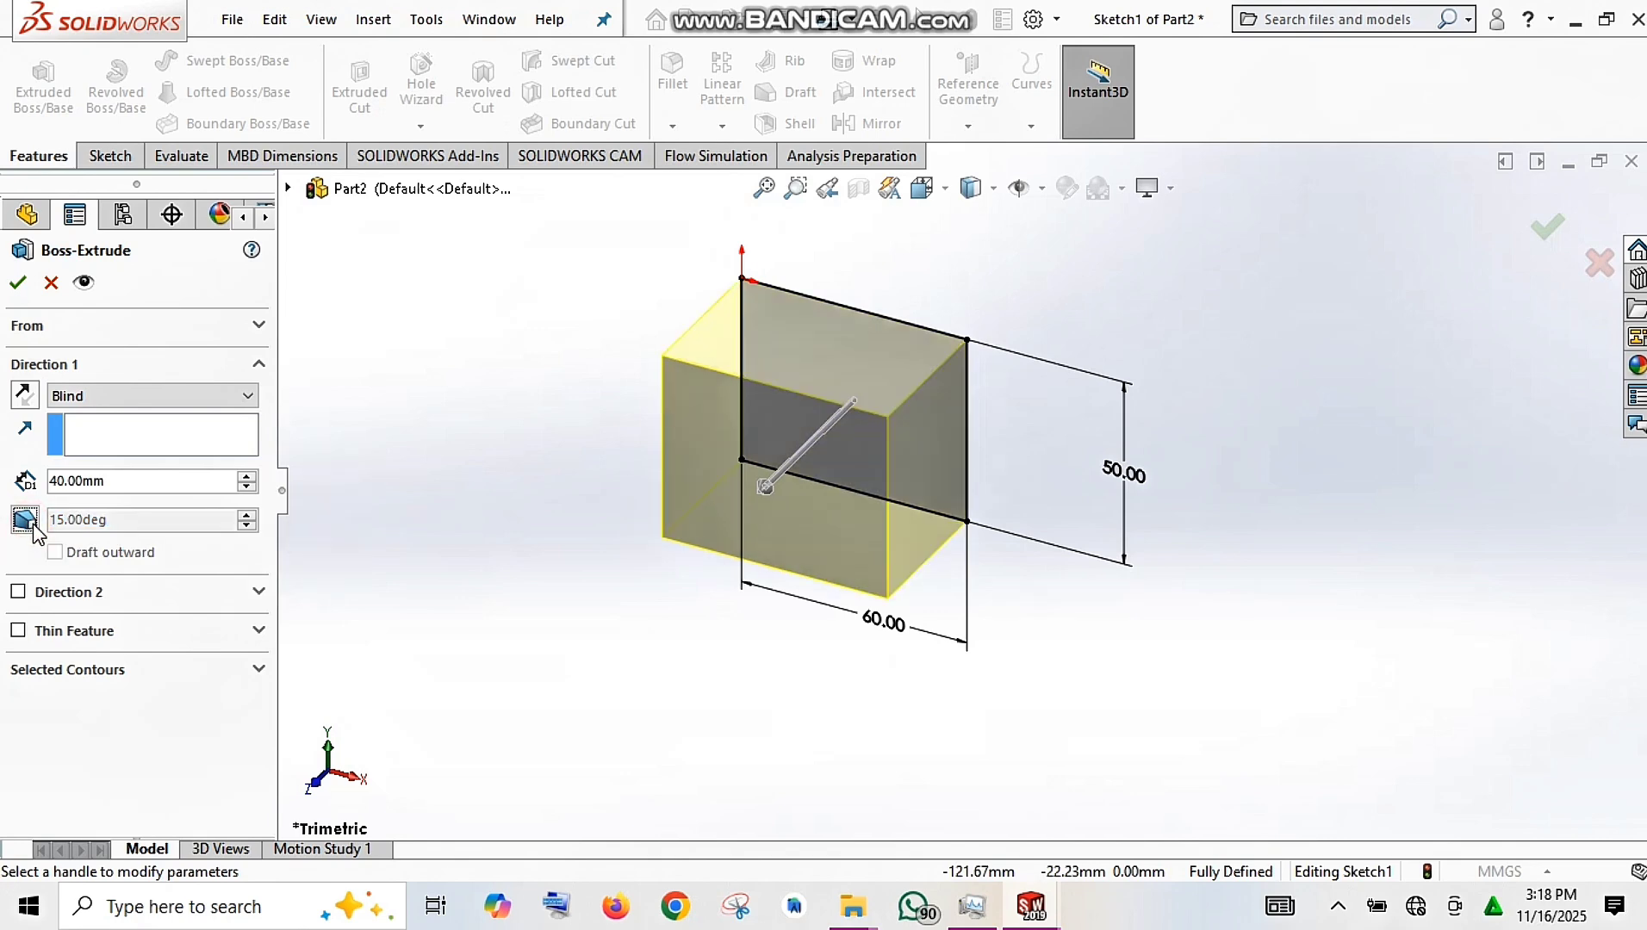
pyautogui.click(23, 522)
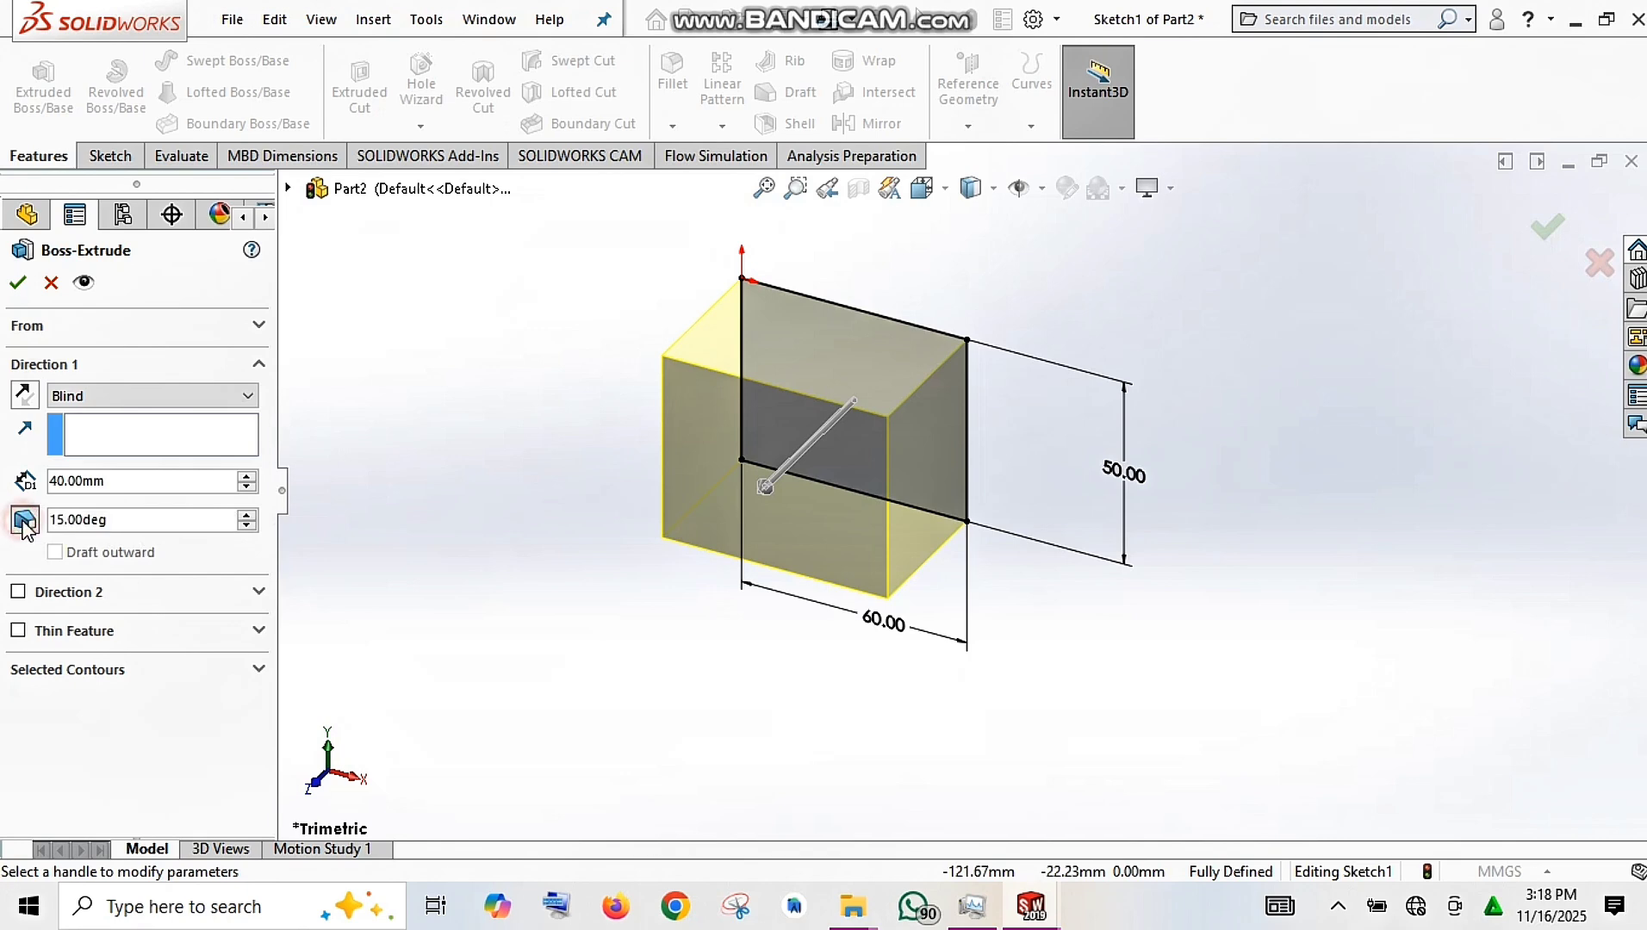
pyautogui.click(55, 553)
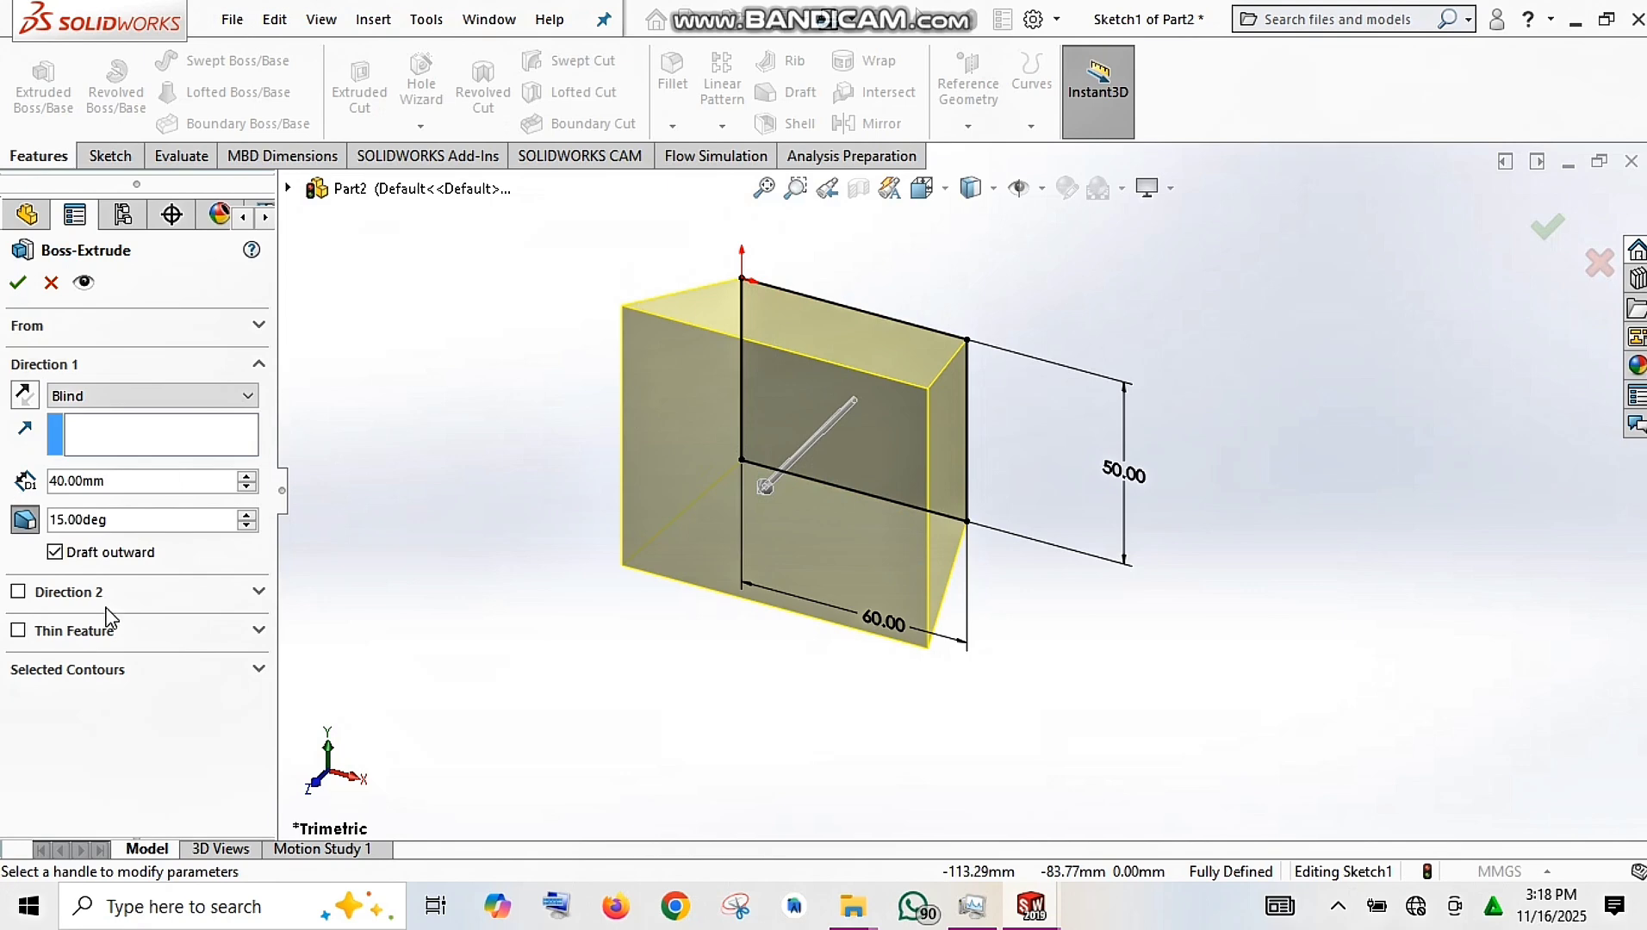
pyautogui.click(56, 553)
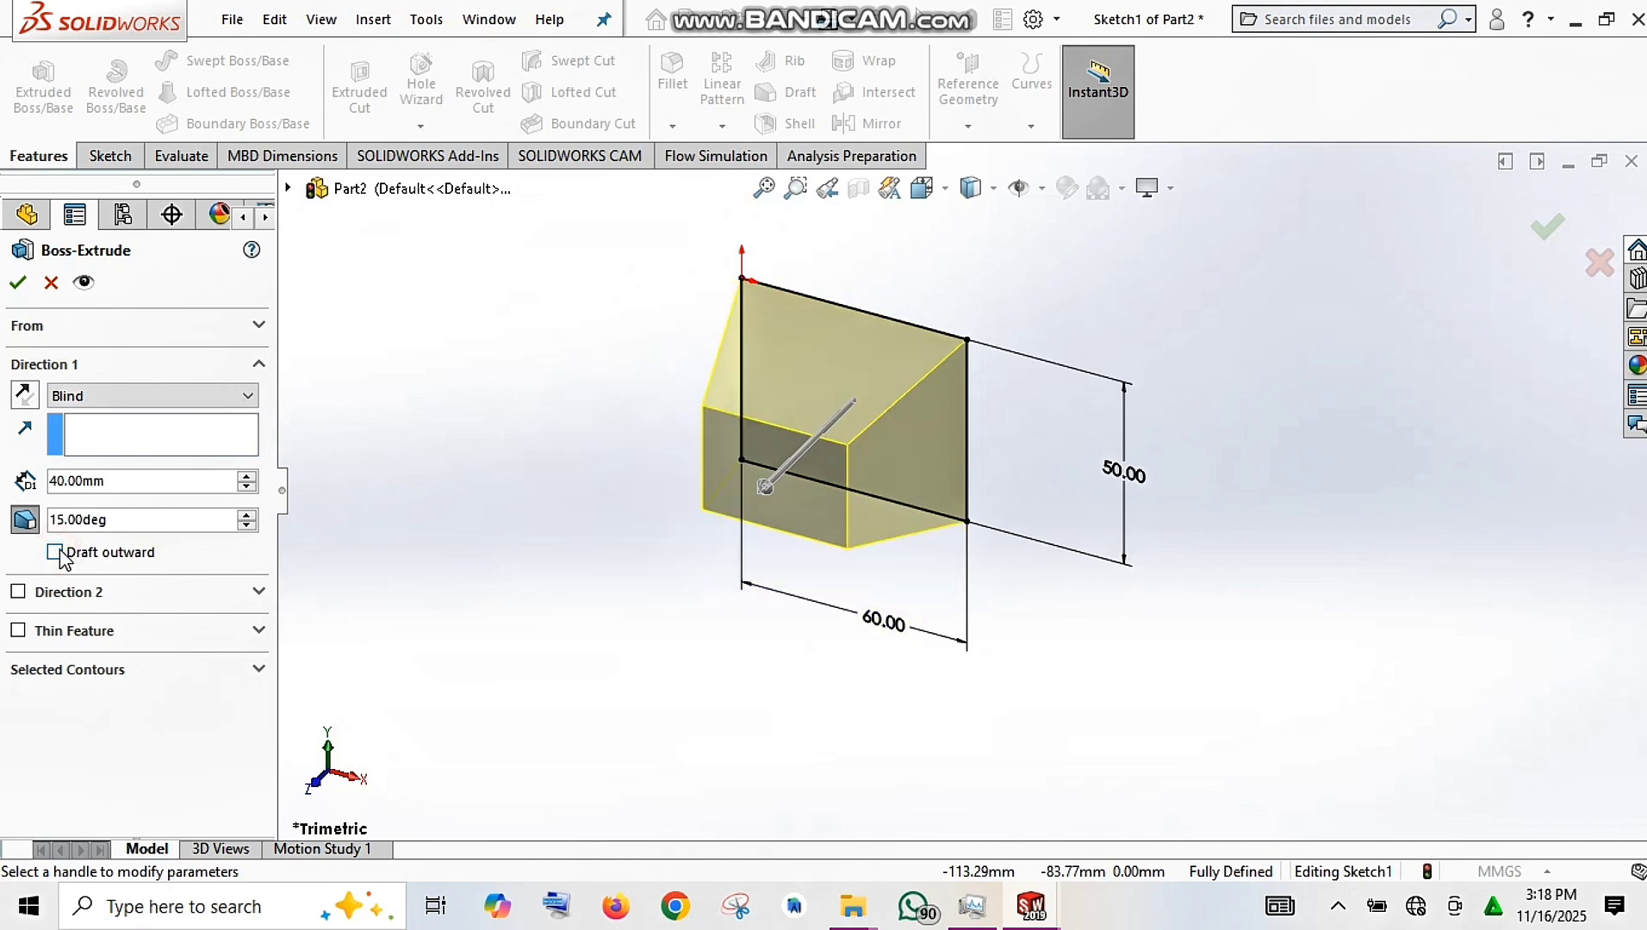
pyautogui.click(25, 520)
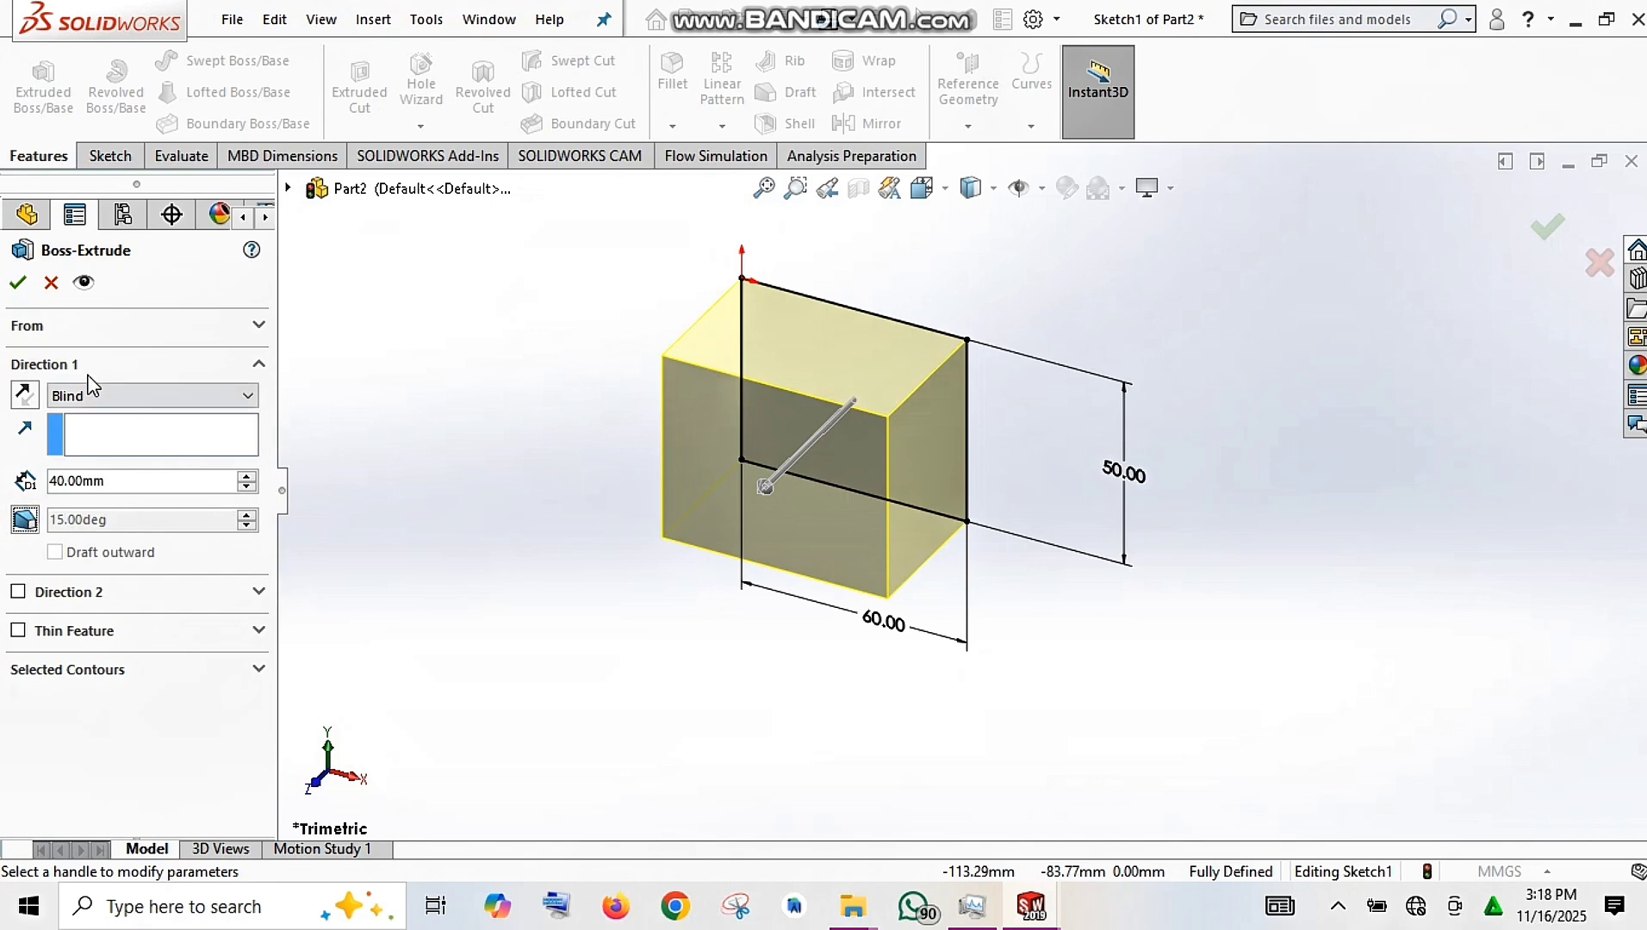
# Try a second Blind extrusion direction with a depth of 30 mm and turn Direction 2 off again
pyautogui.click(19, 593)
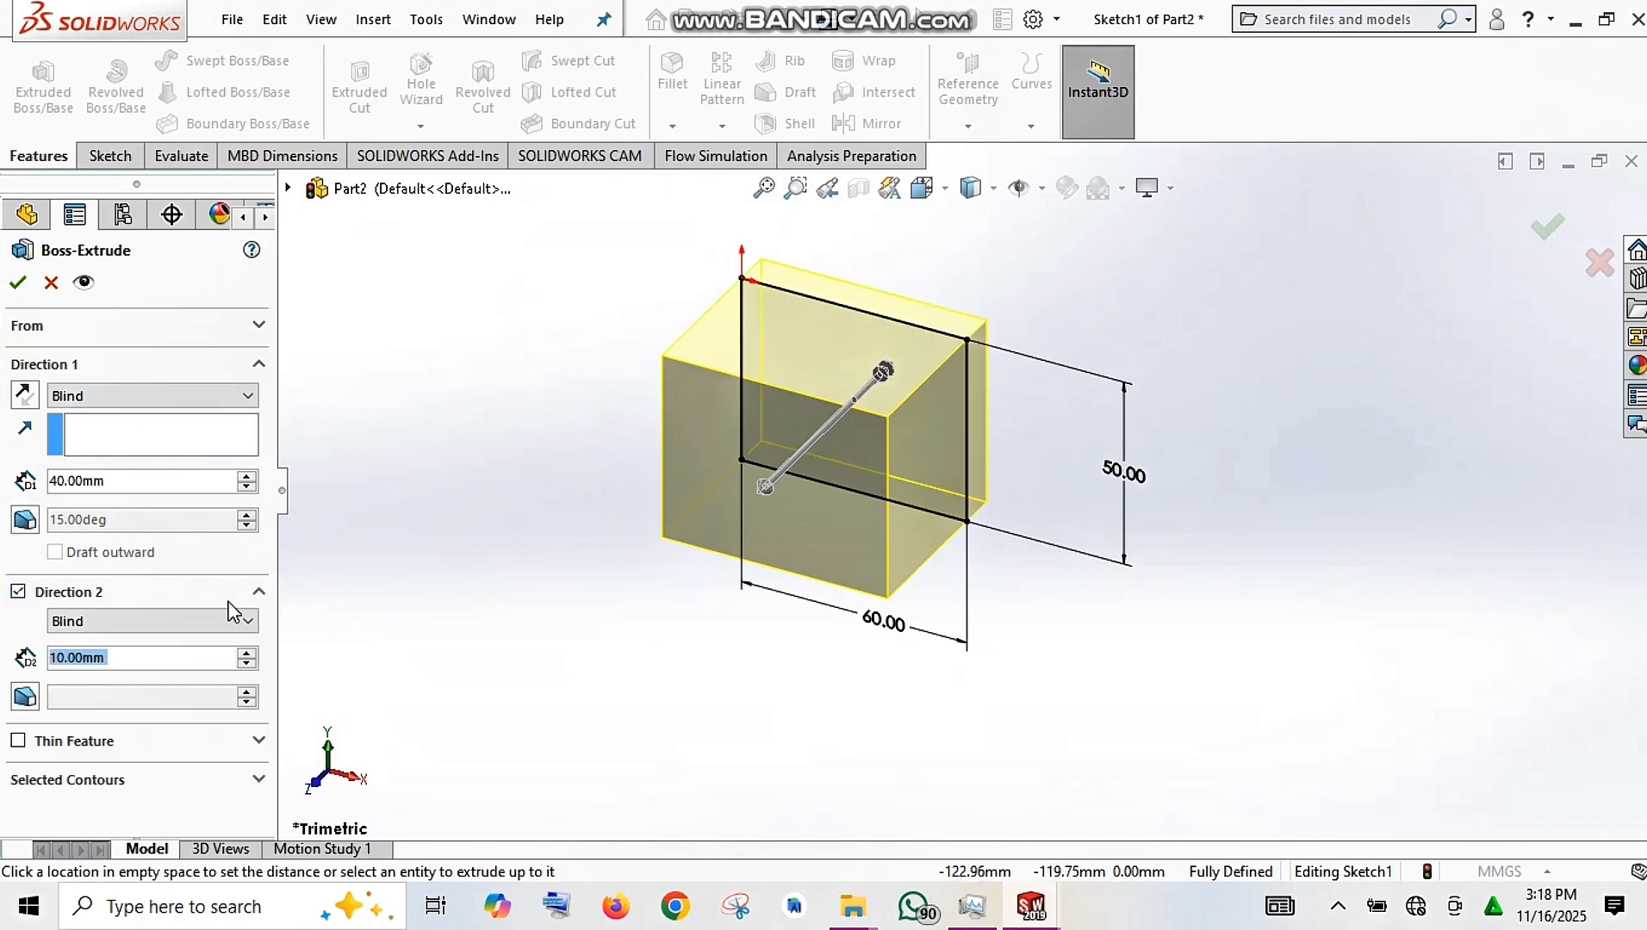
pyautogui.click(247, 653)
pyautogui.click(245, 654)
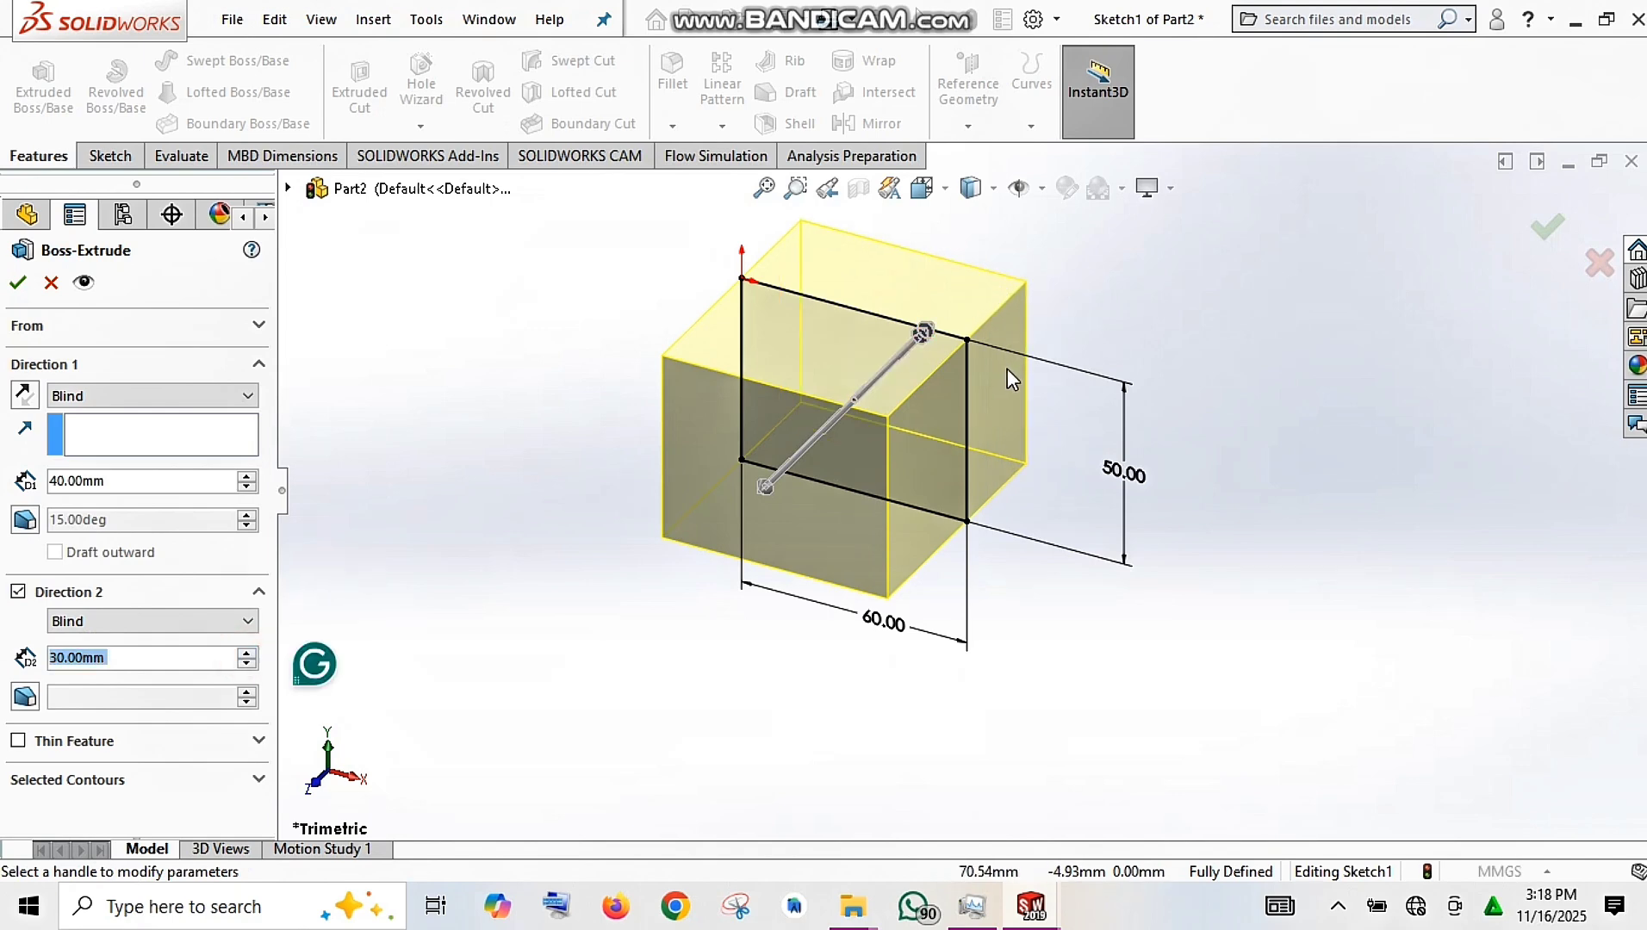
pyautogui.click(18, 592)
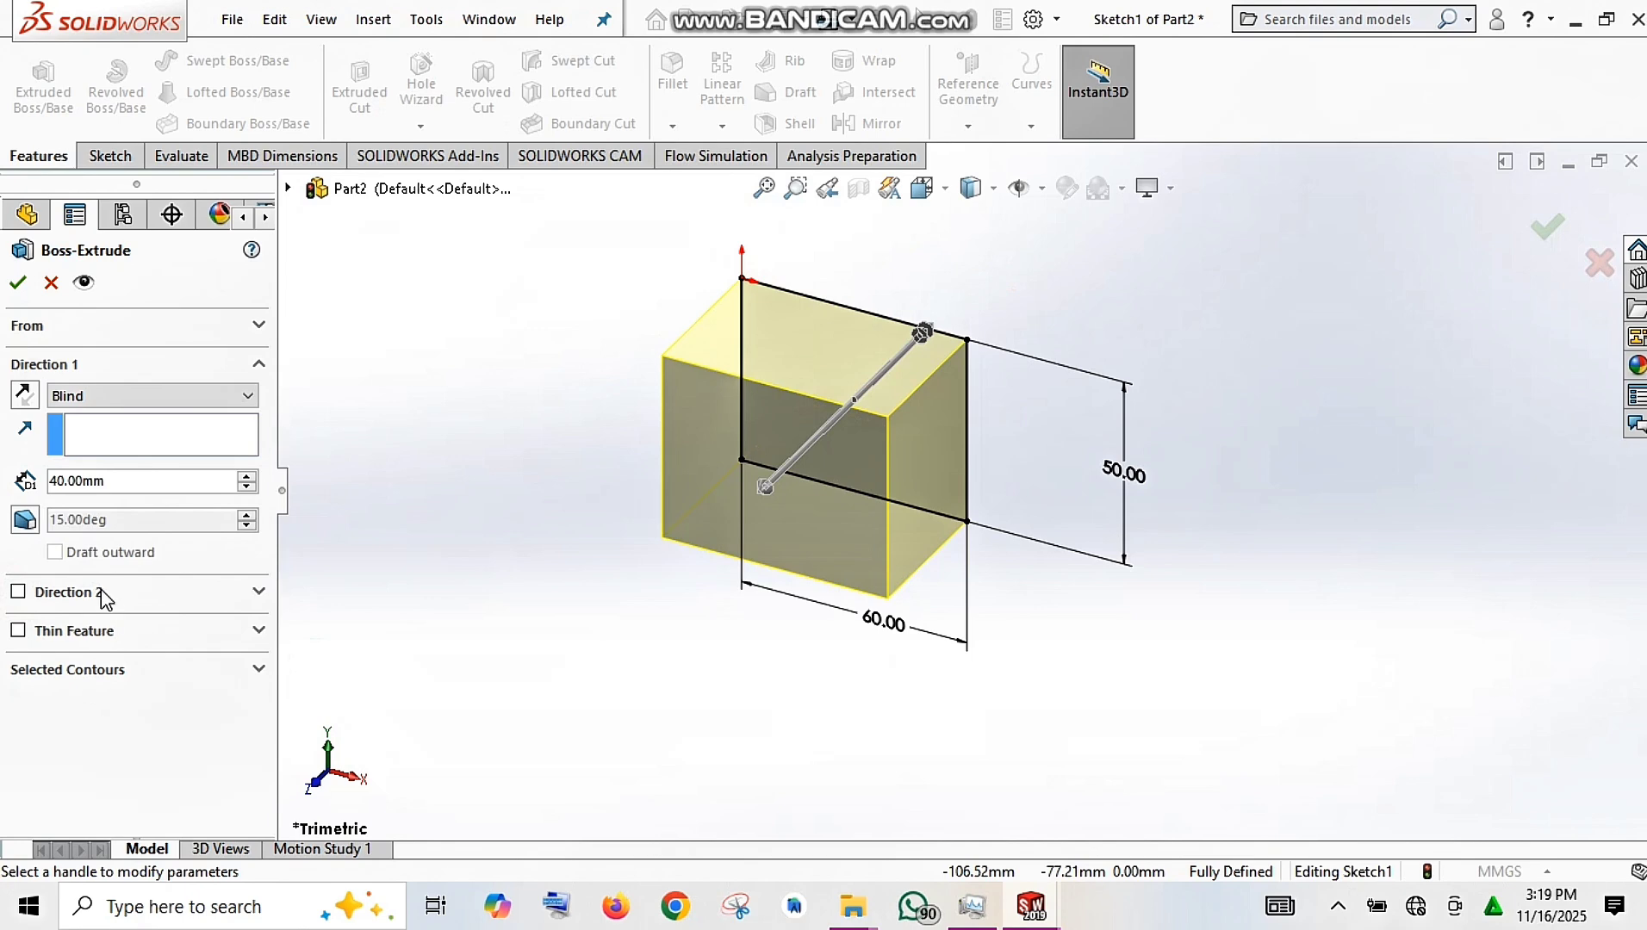
# Complete the 40 mm Blind extrusion of the rectangle in one direction and zoom in on the block
pyautogui.click(18, 285)
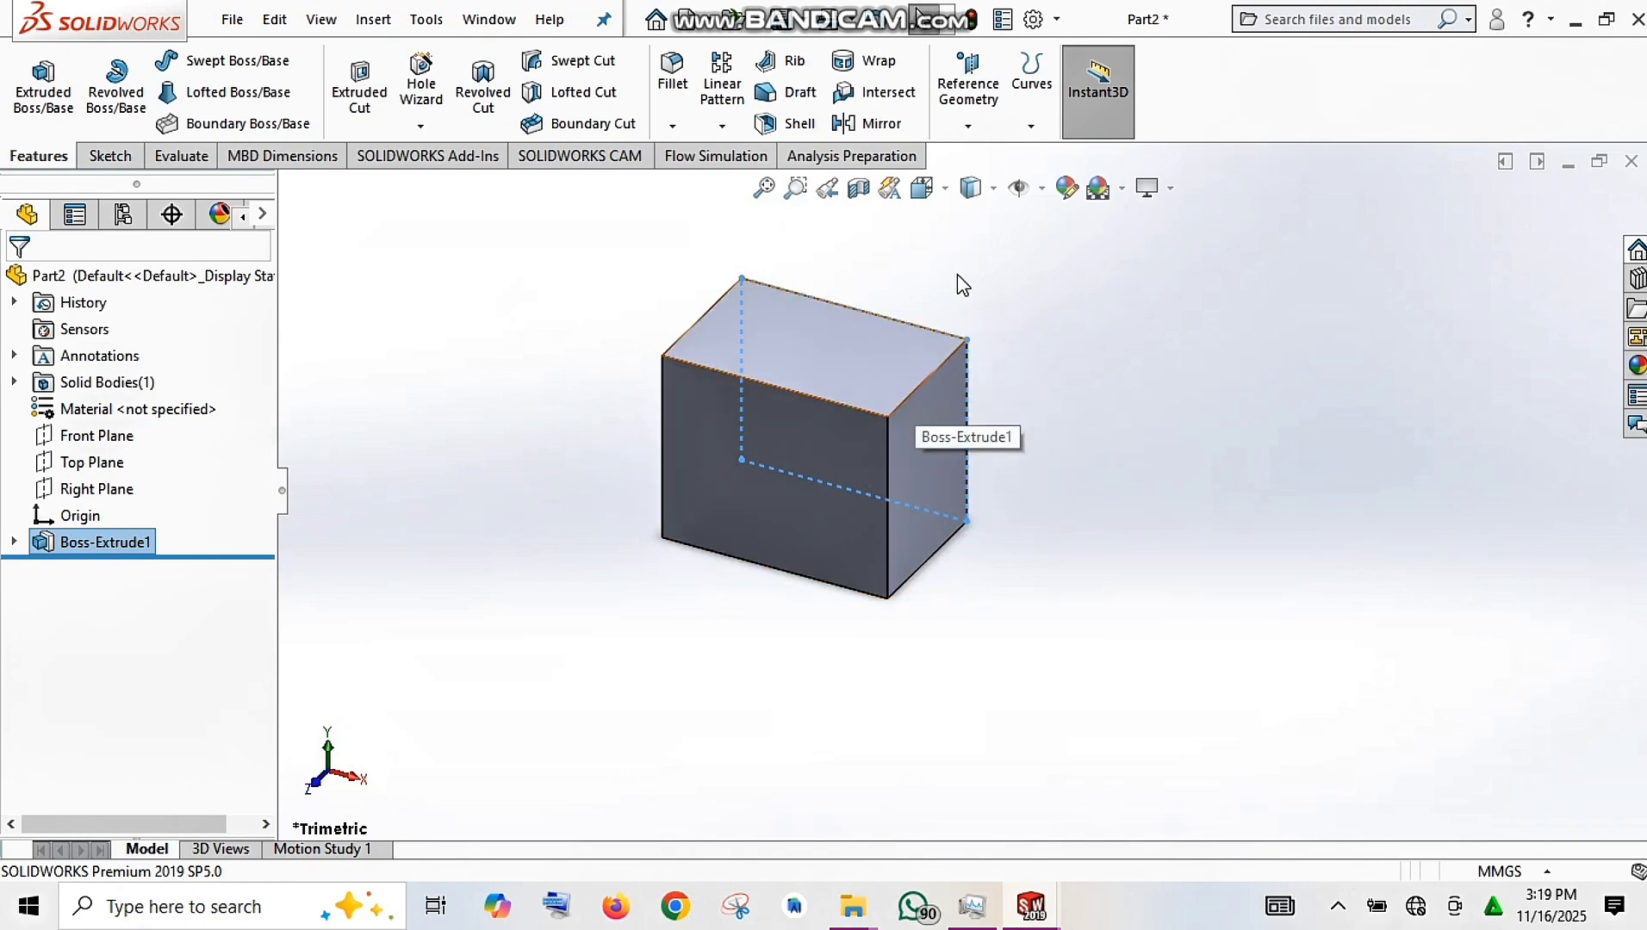
pyautogui.click(945, 190)
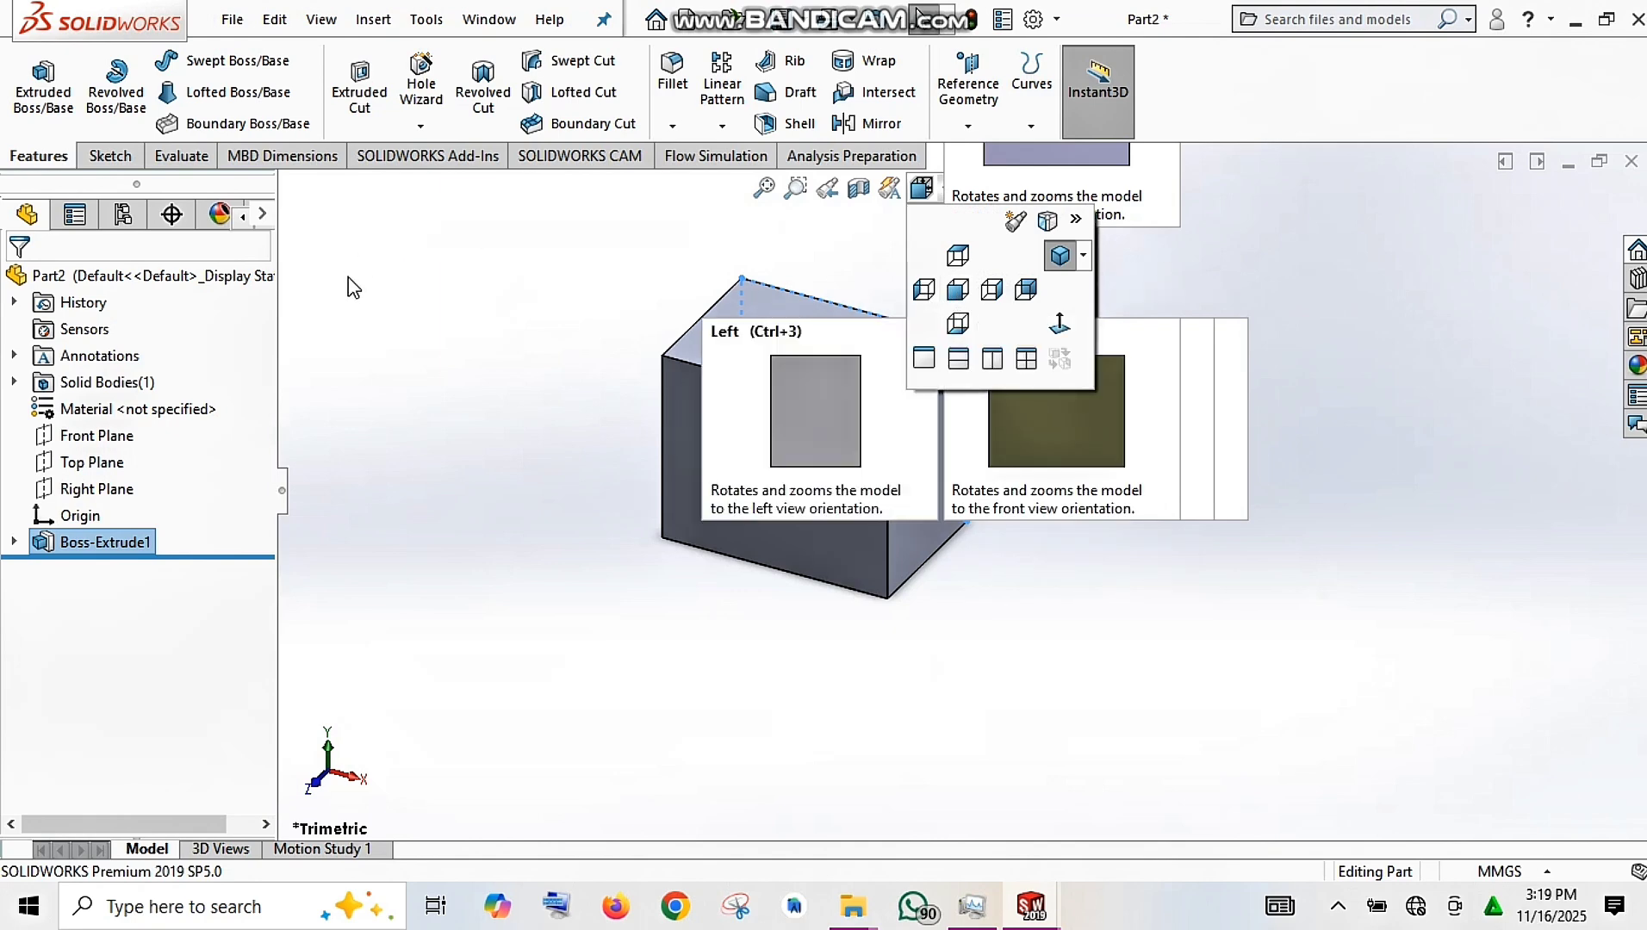
pyautogui.click(950, 785)
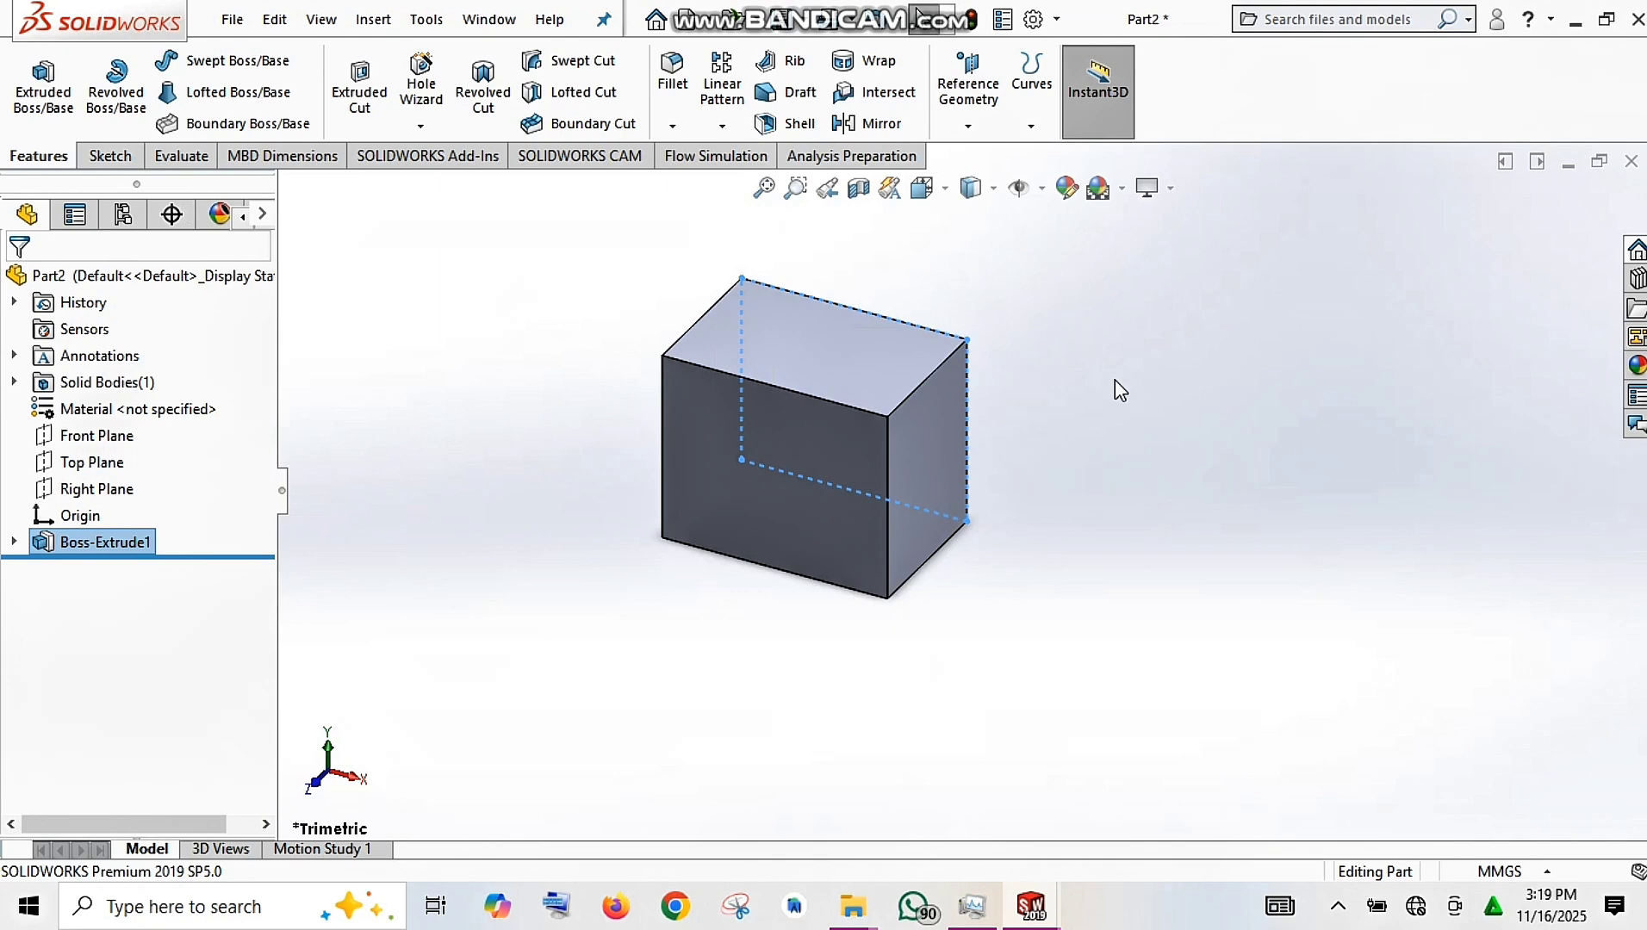
pyautogui.click(795, 187)
pyautogui.moveTo(546, 244); pyautogui.dragTo(1156, 647)
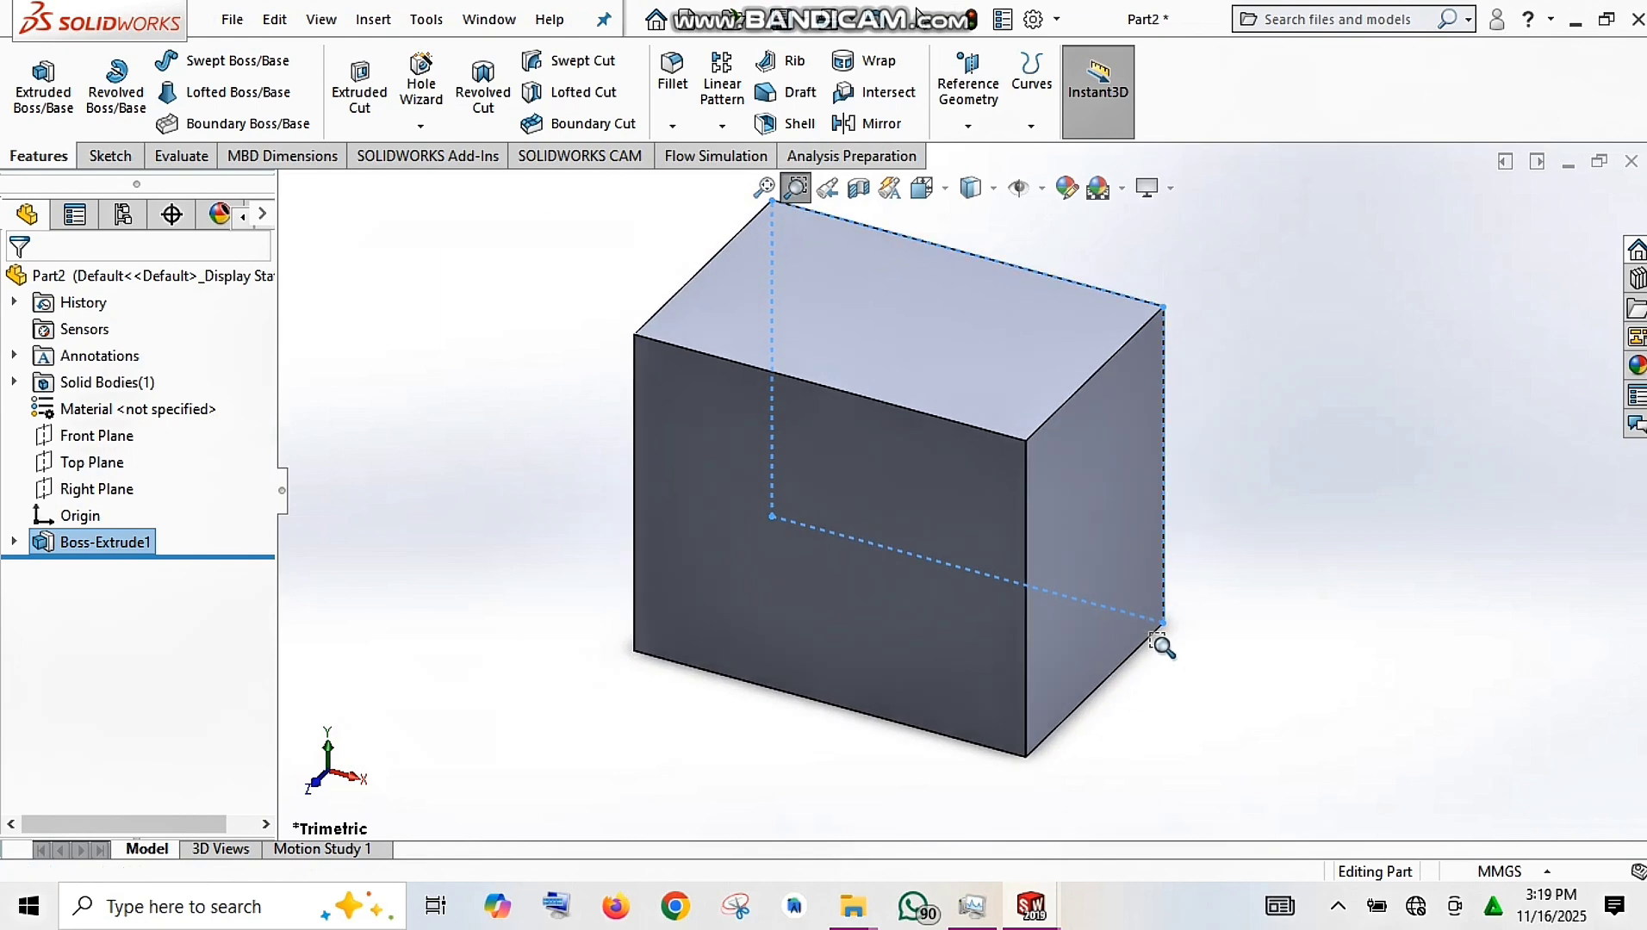